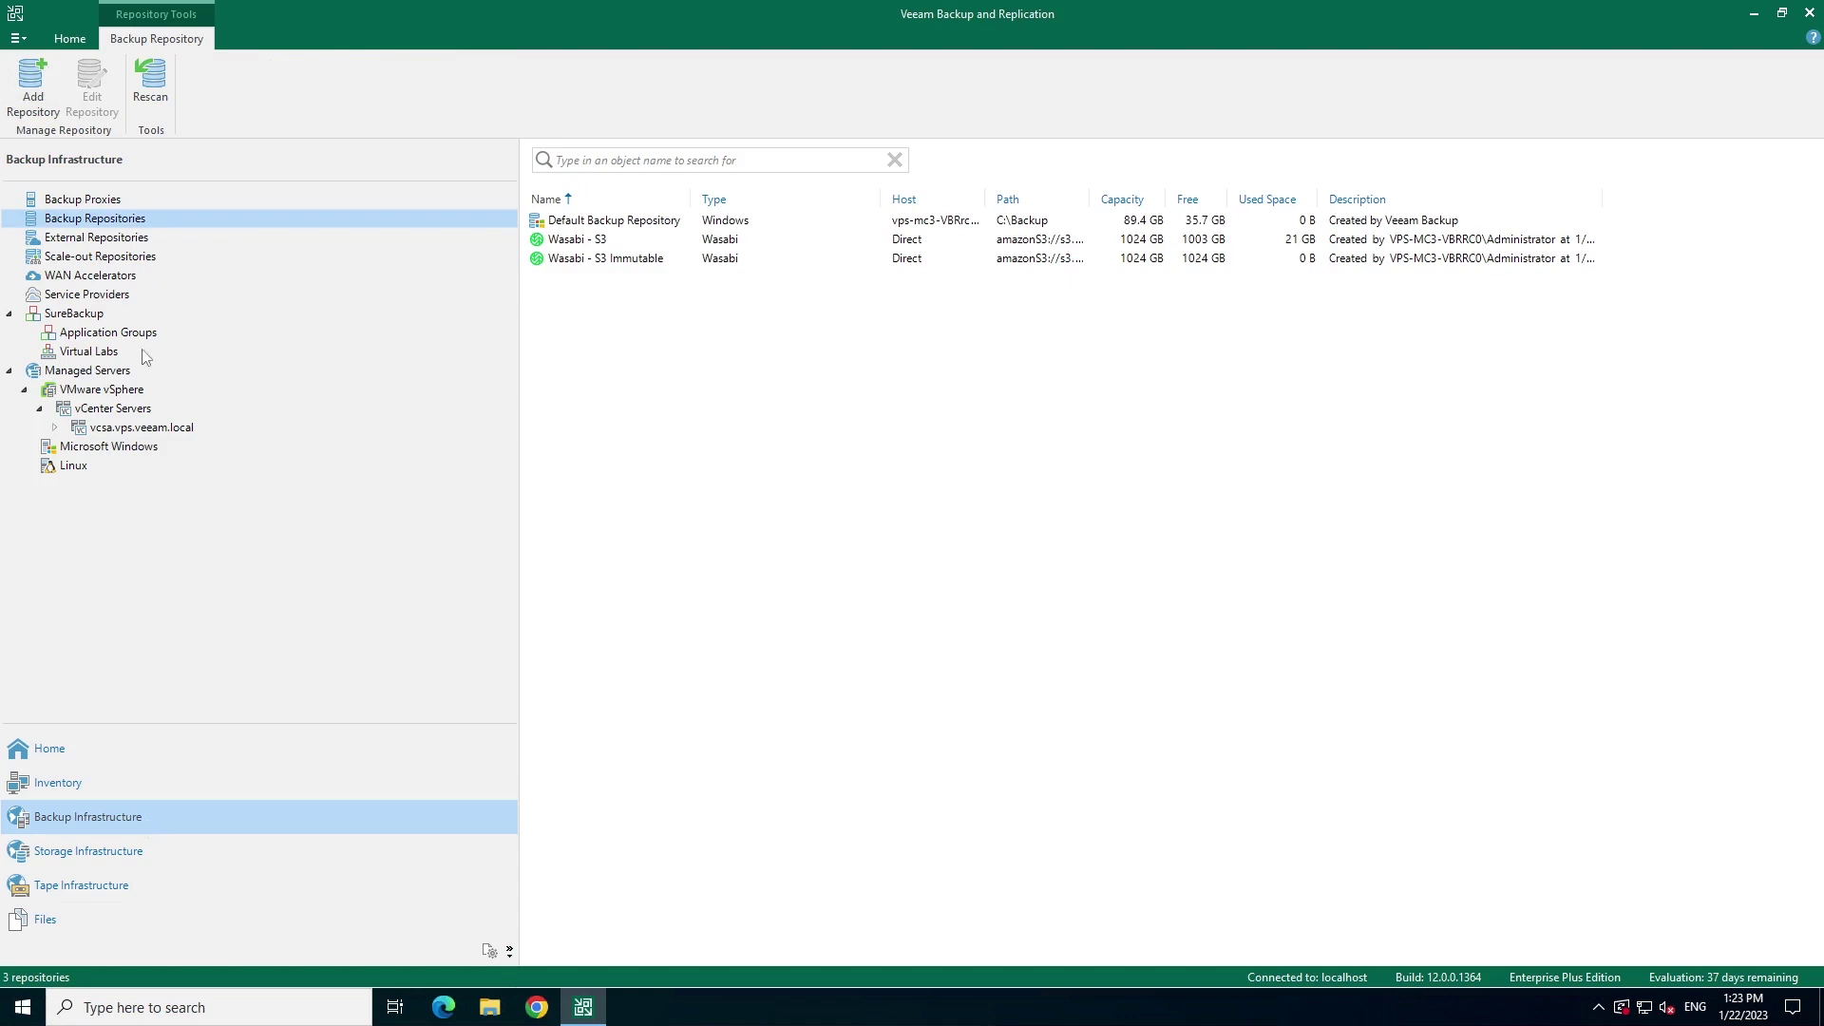
Start adding a new backup repository from the Backup Repositories list.
click(36, 83)
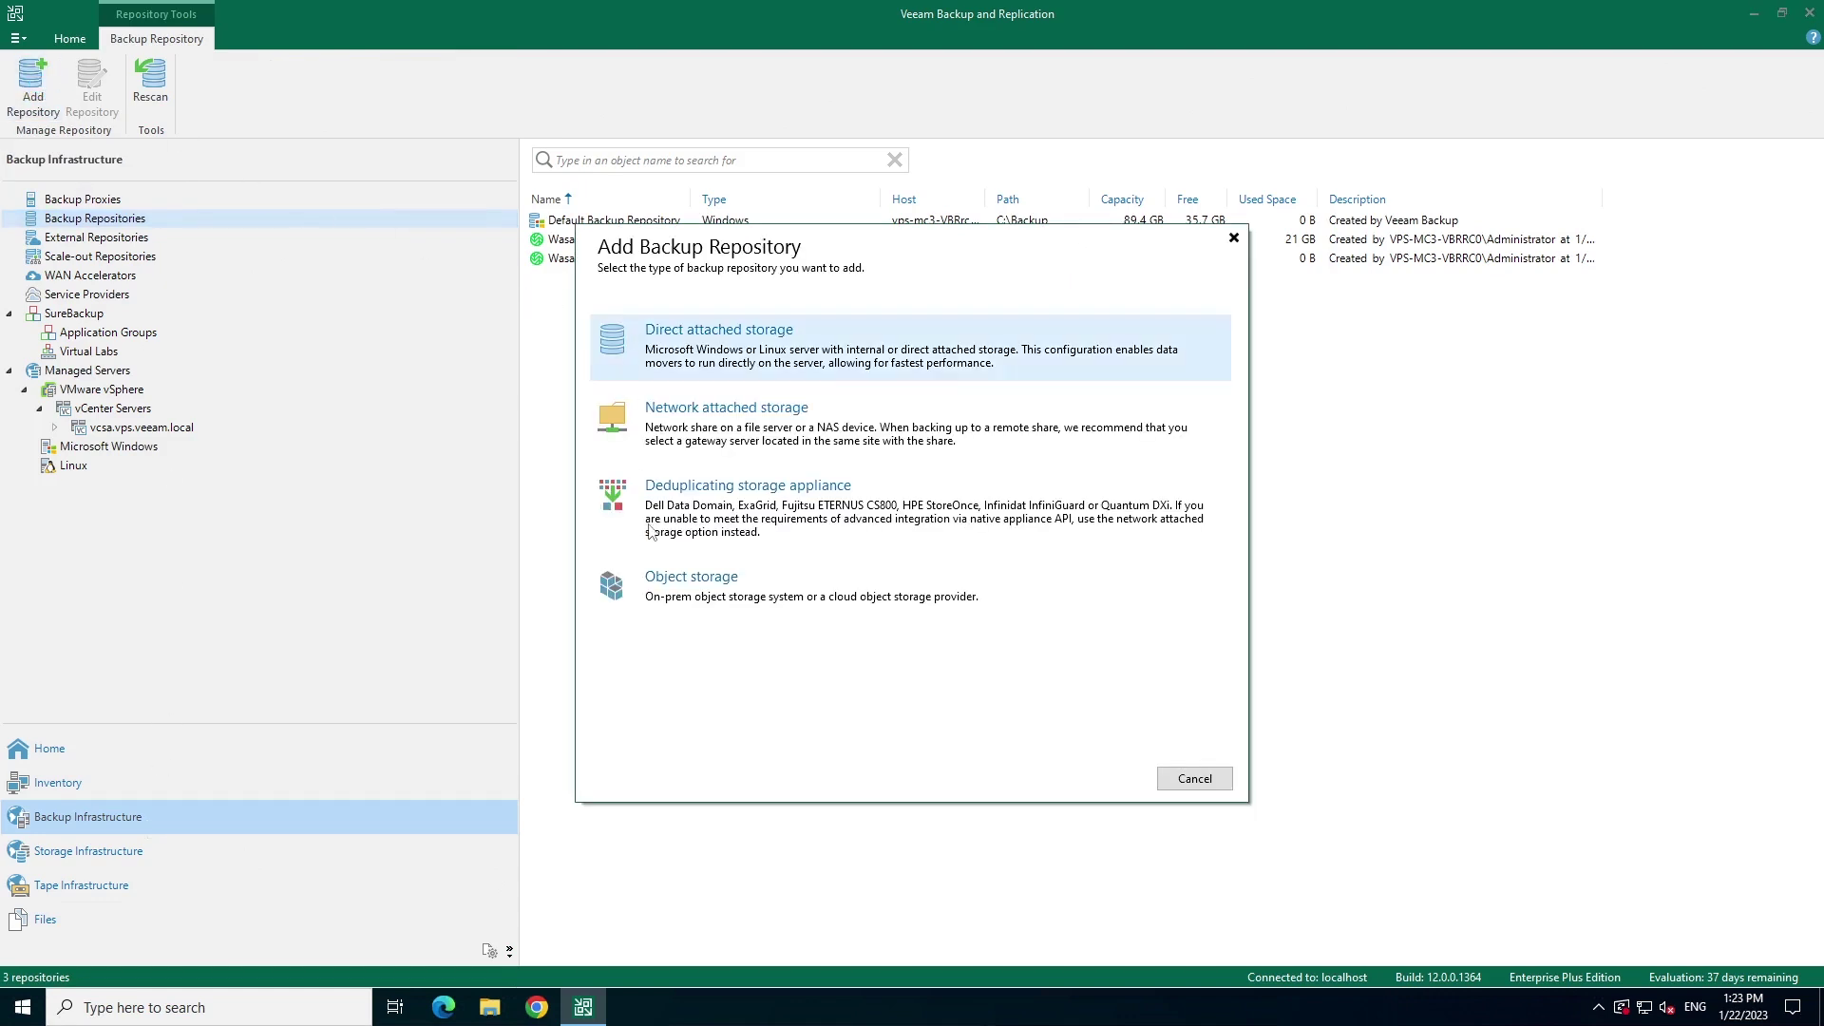
Choose Object storage > Wasabi Cloud Storage and name the repository 'Wasabi - Demo'.
click(683, 608)
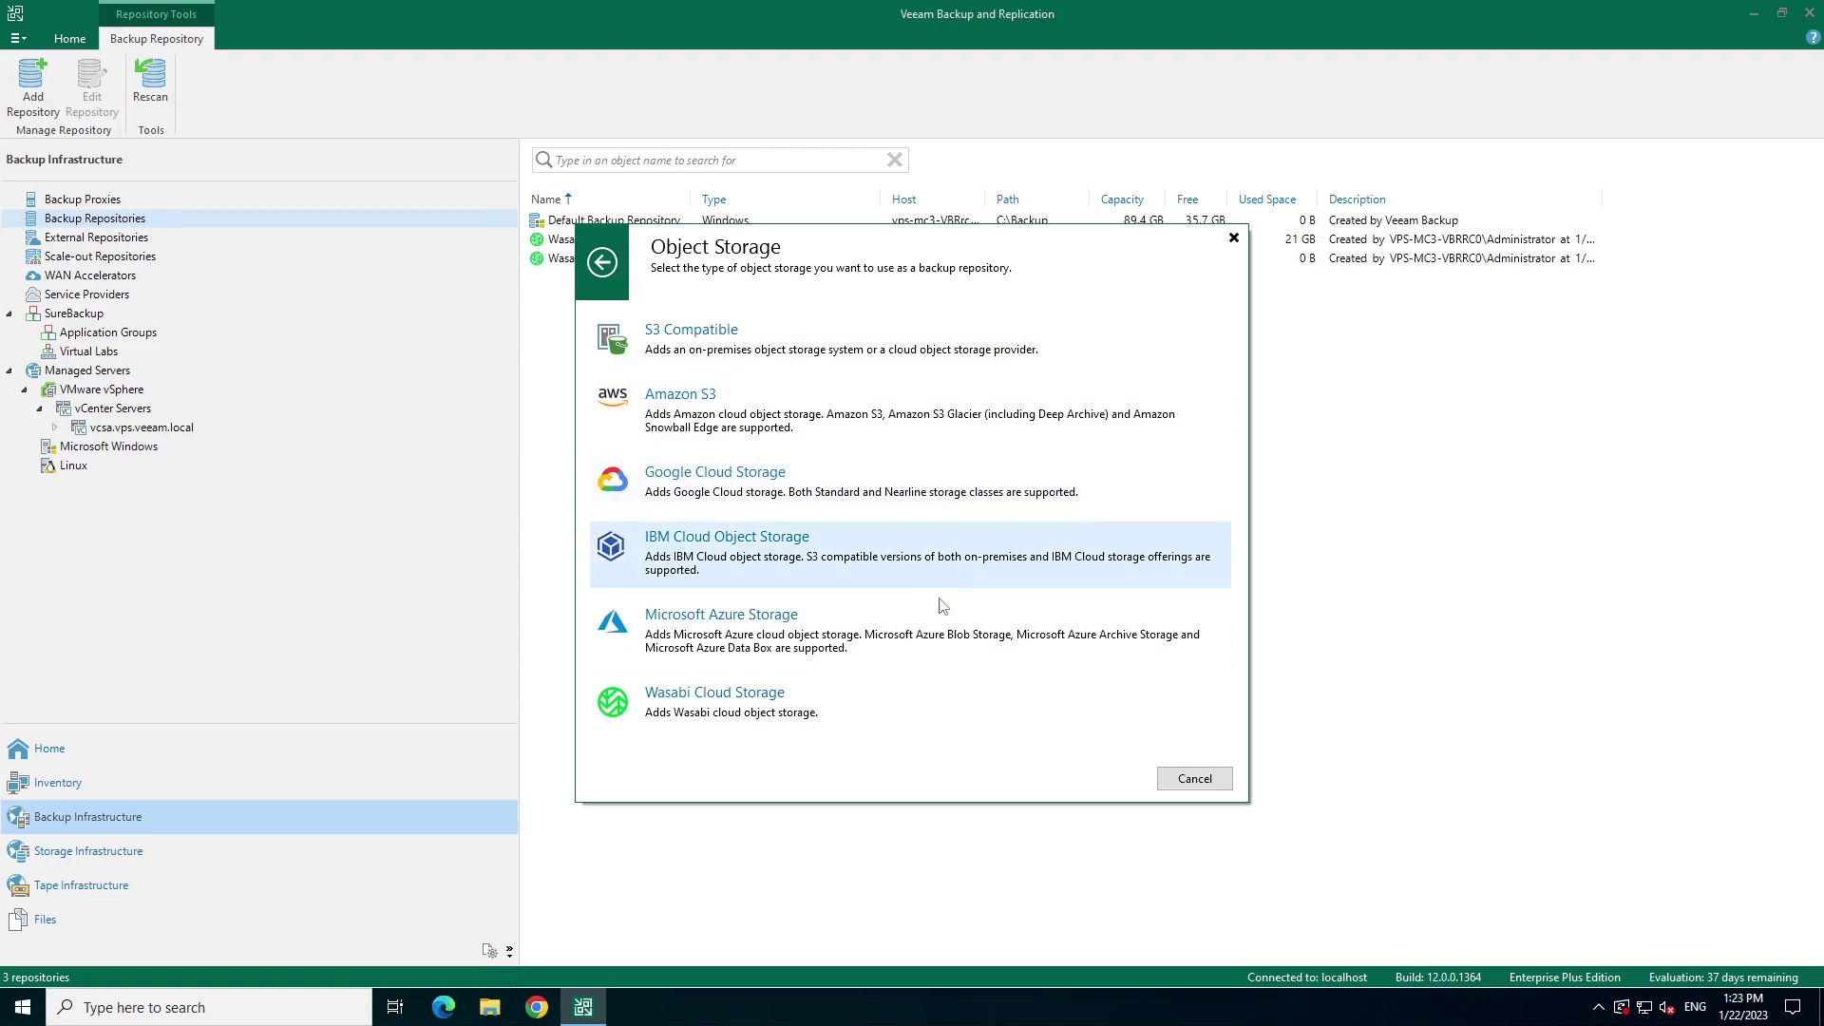
click(925, 713)
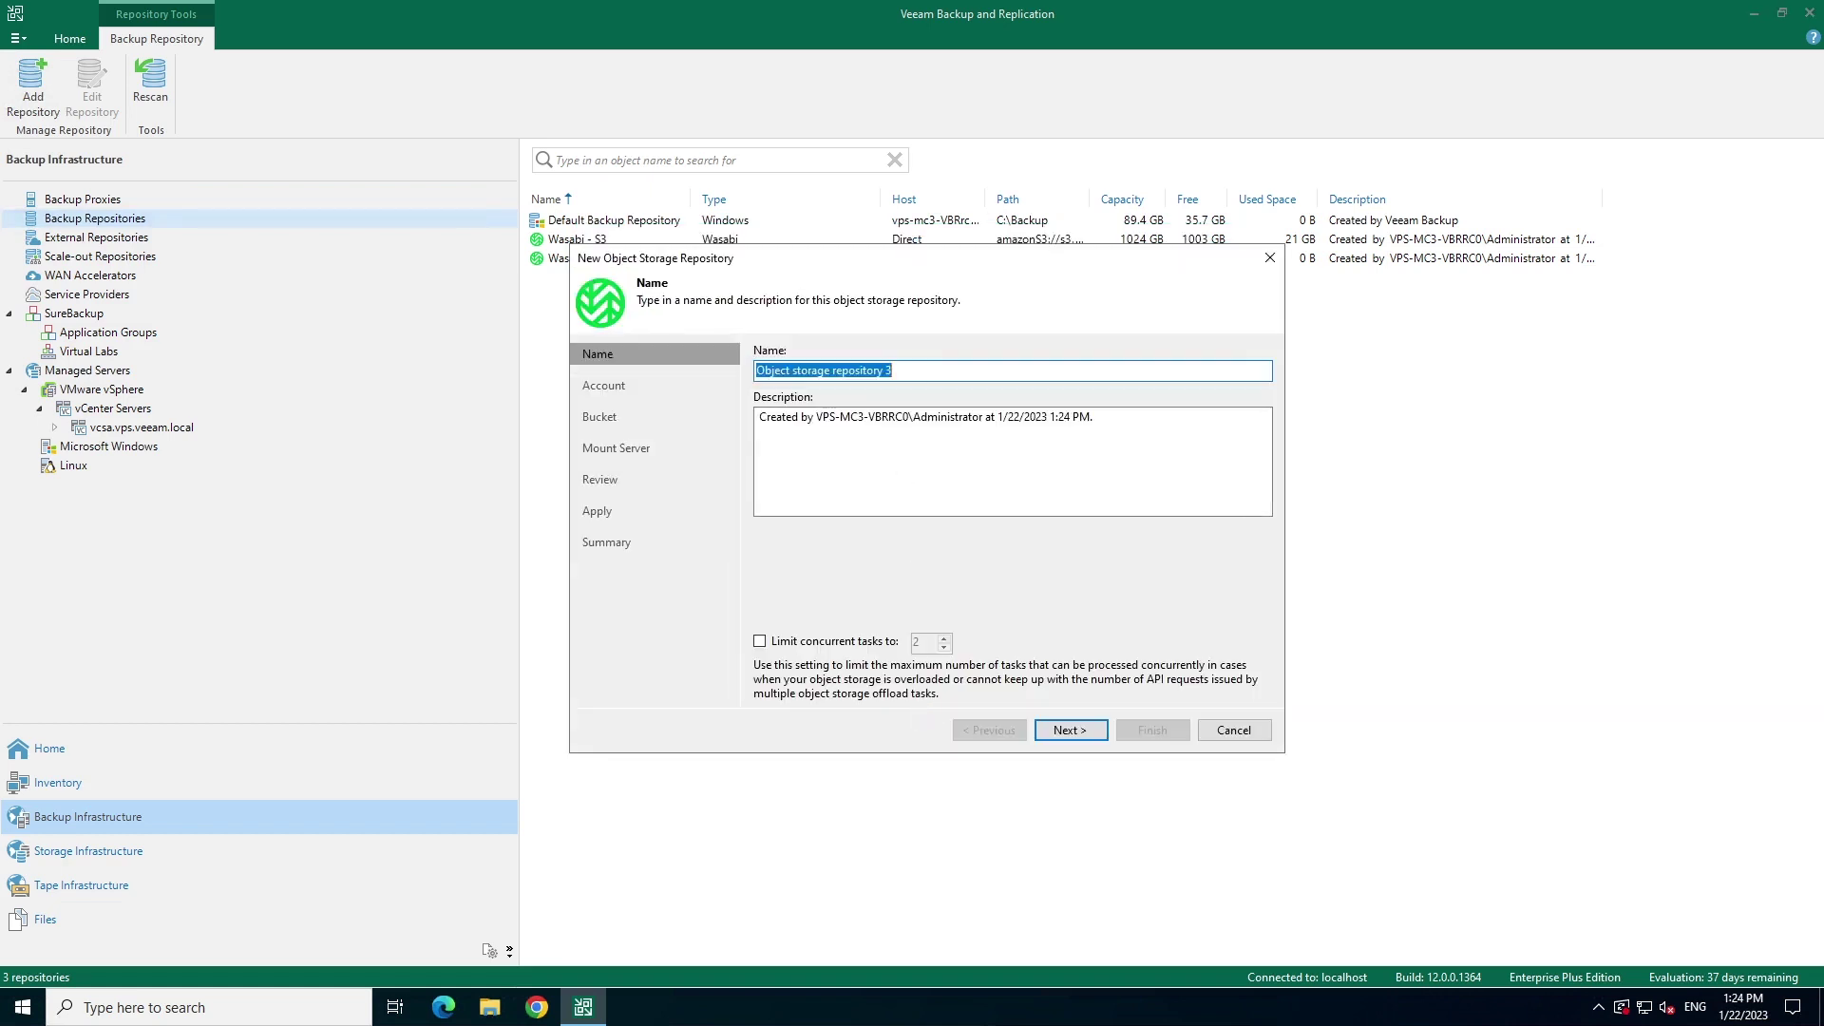
text(Wasabi - Demo)
click(791, 648)
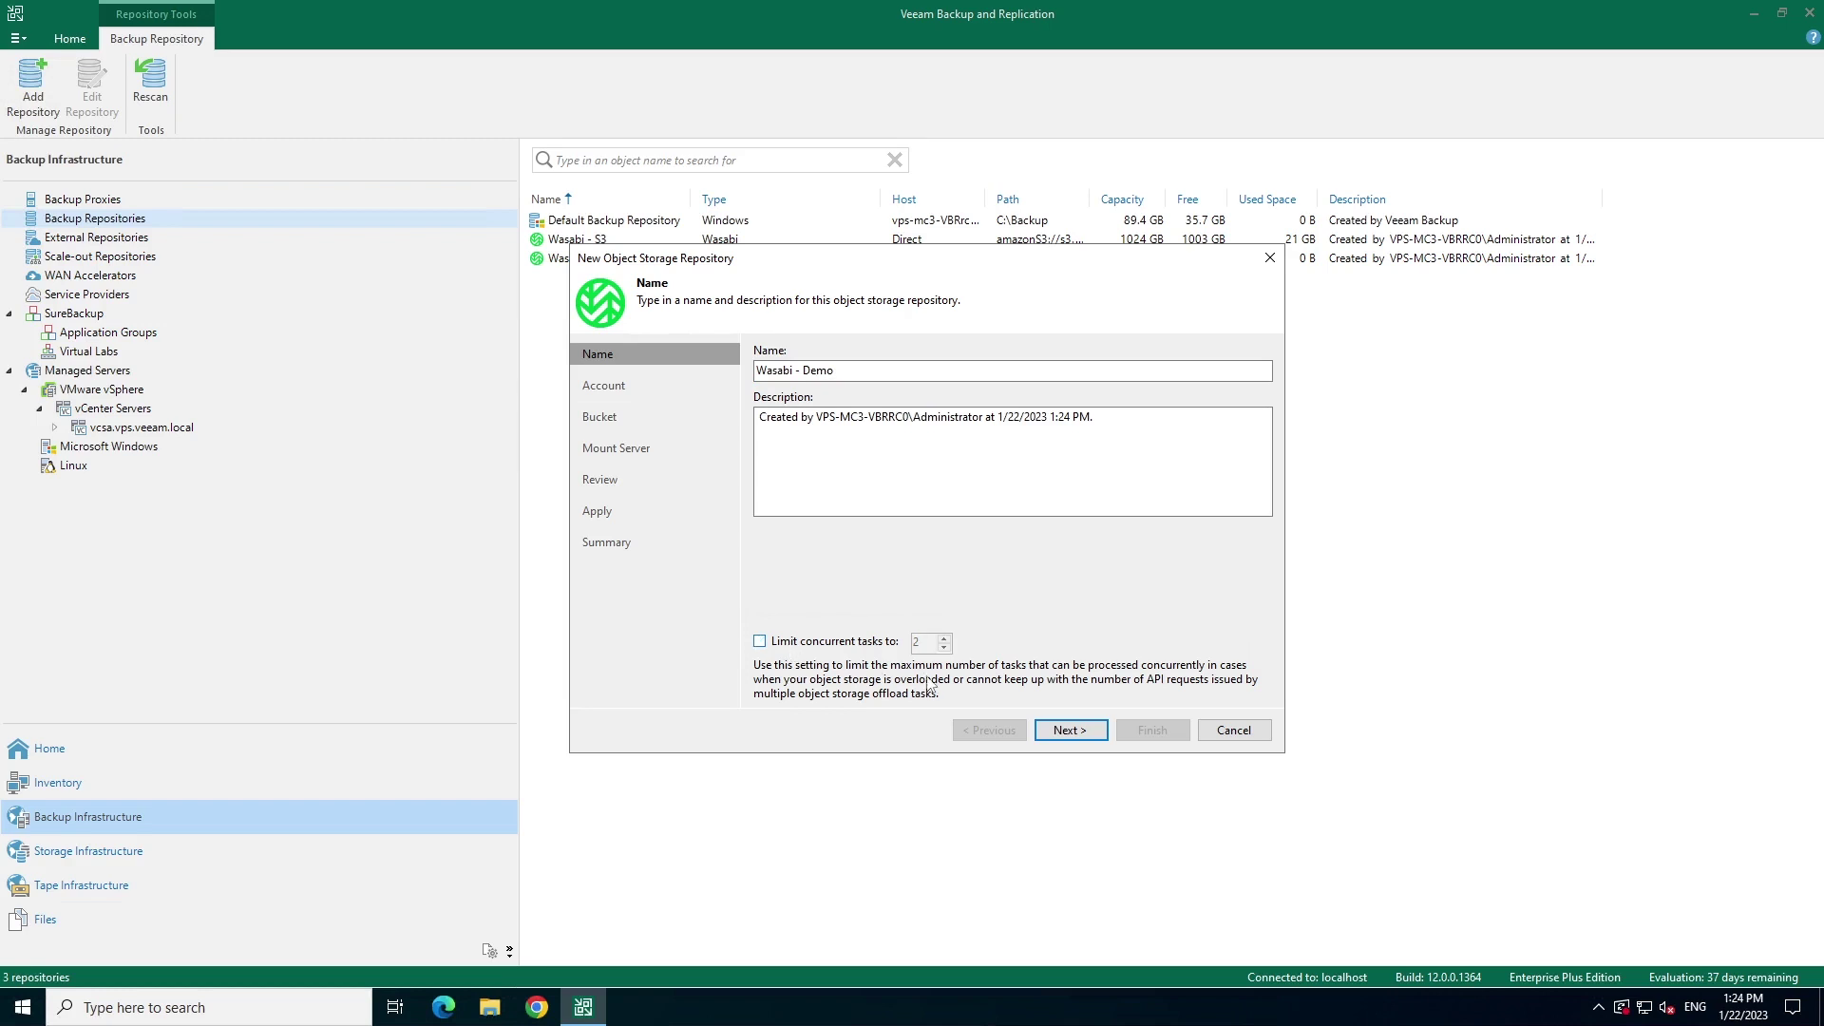
Set the repository region to ca-central-1 on the Account page.
click(1067, 732)
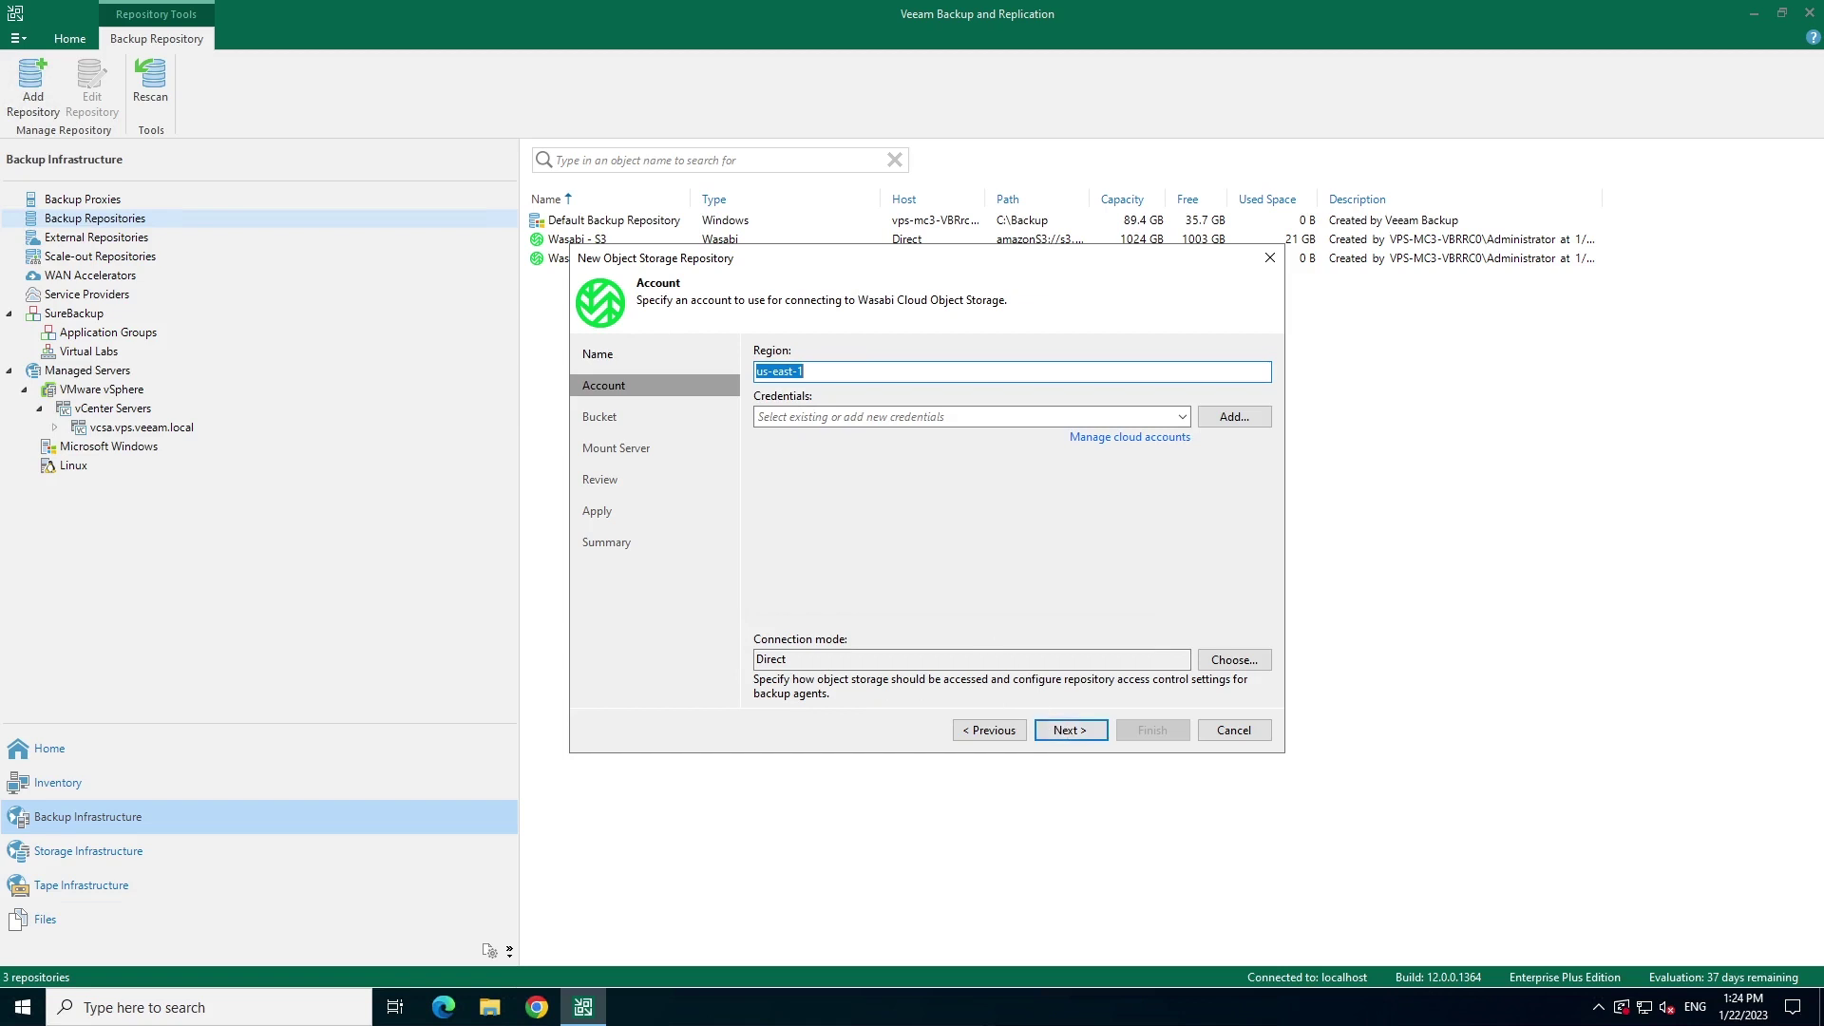
drag(804, 371, 725, 390)
key(ctrl+v)
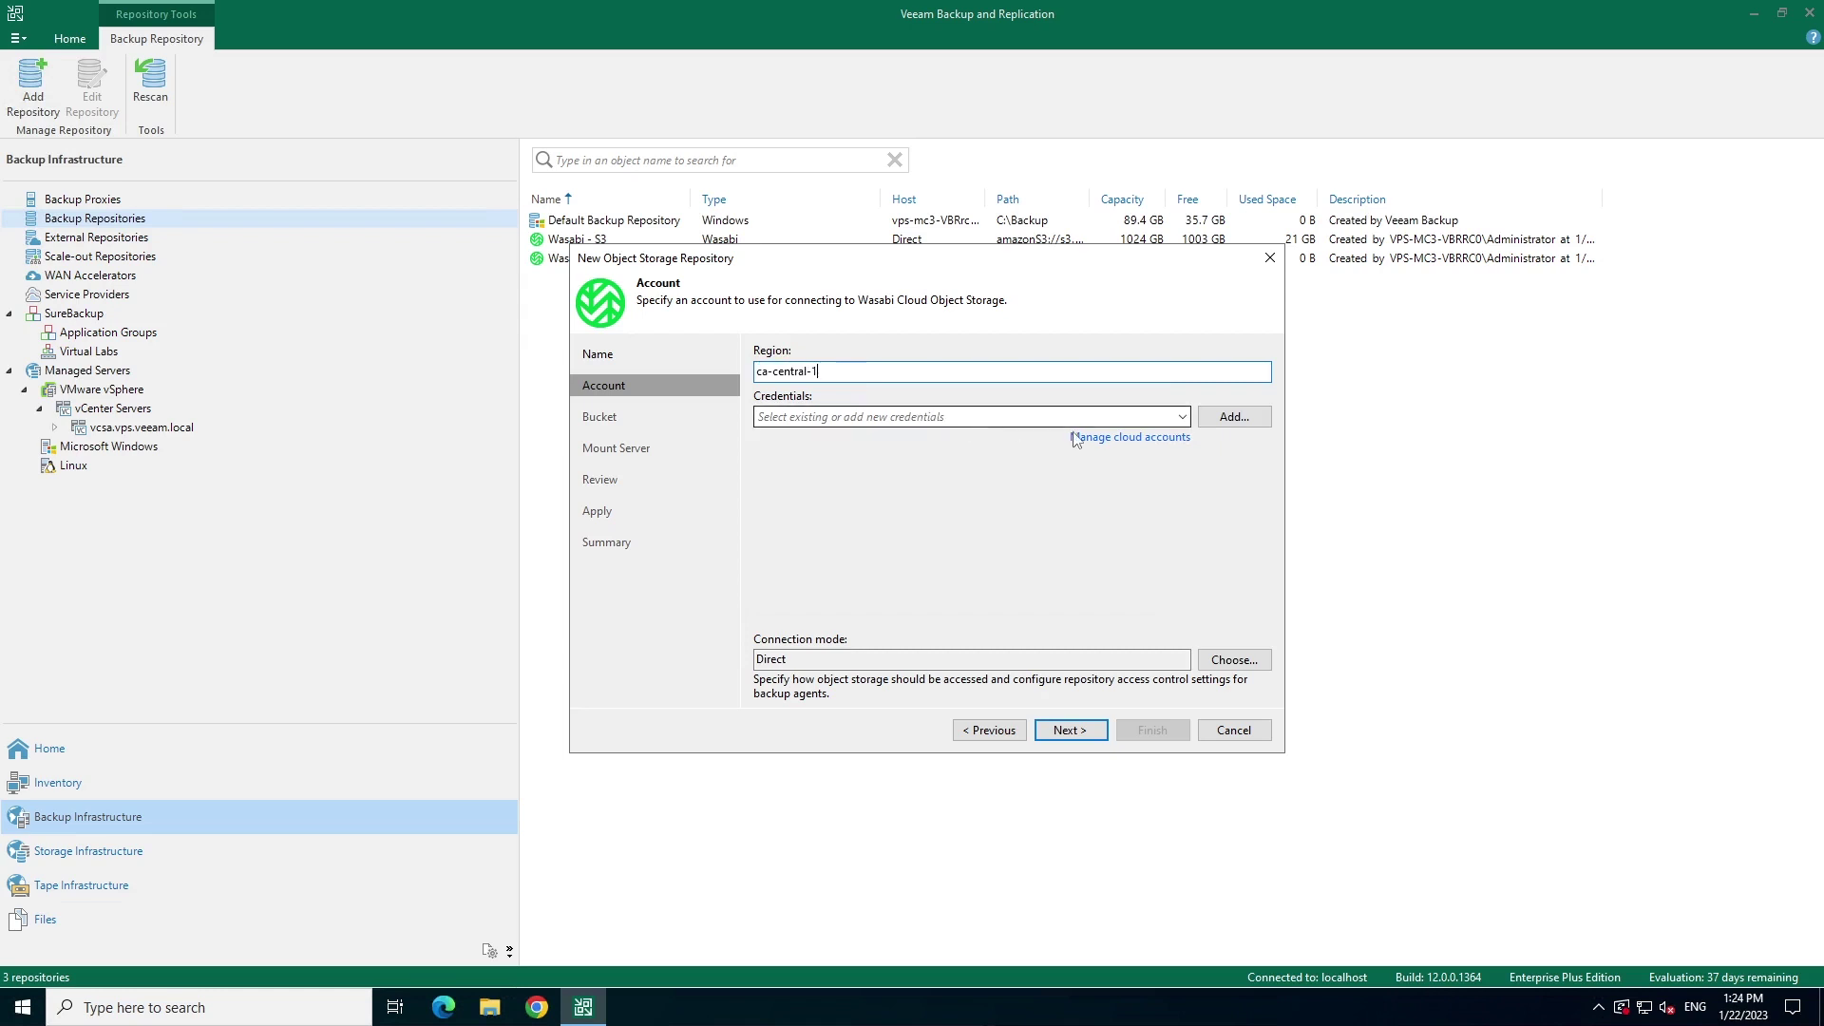
Select the saved Wasabi credentials and continue to the Bucket step.
click(1229, 419)
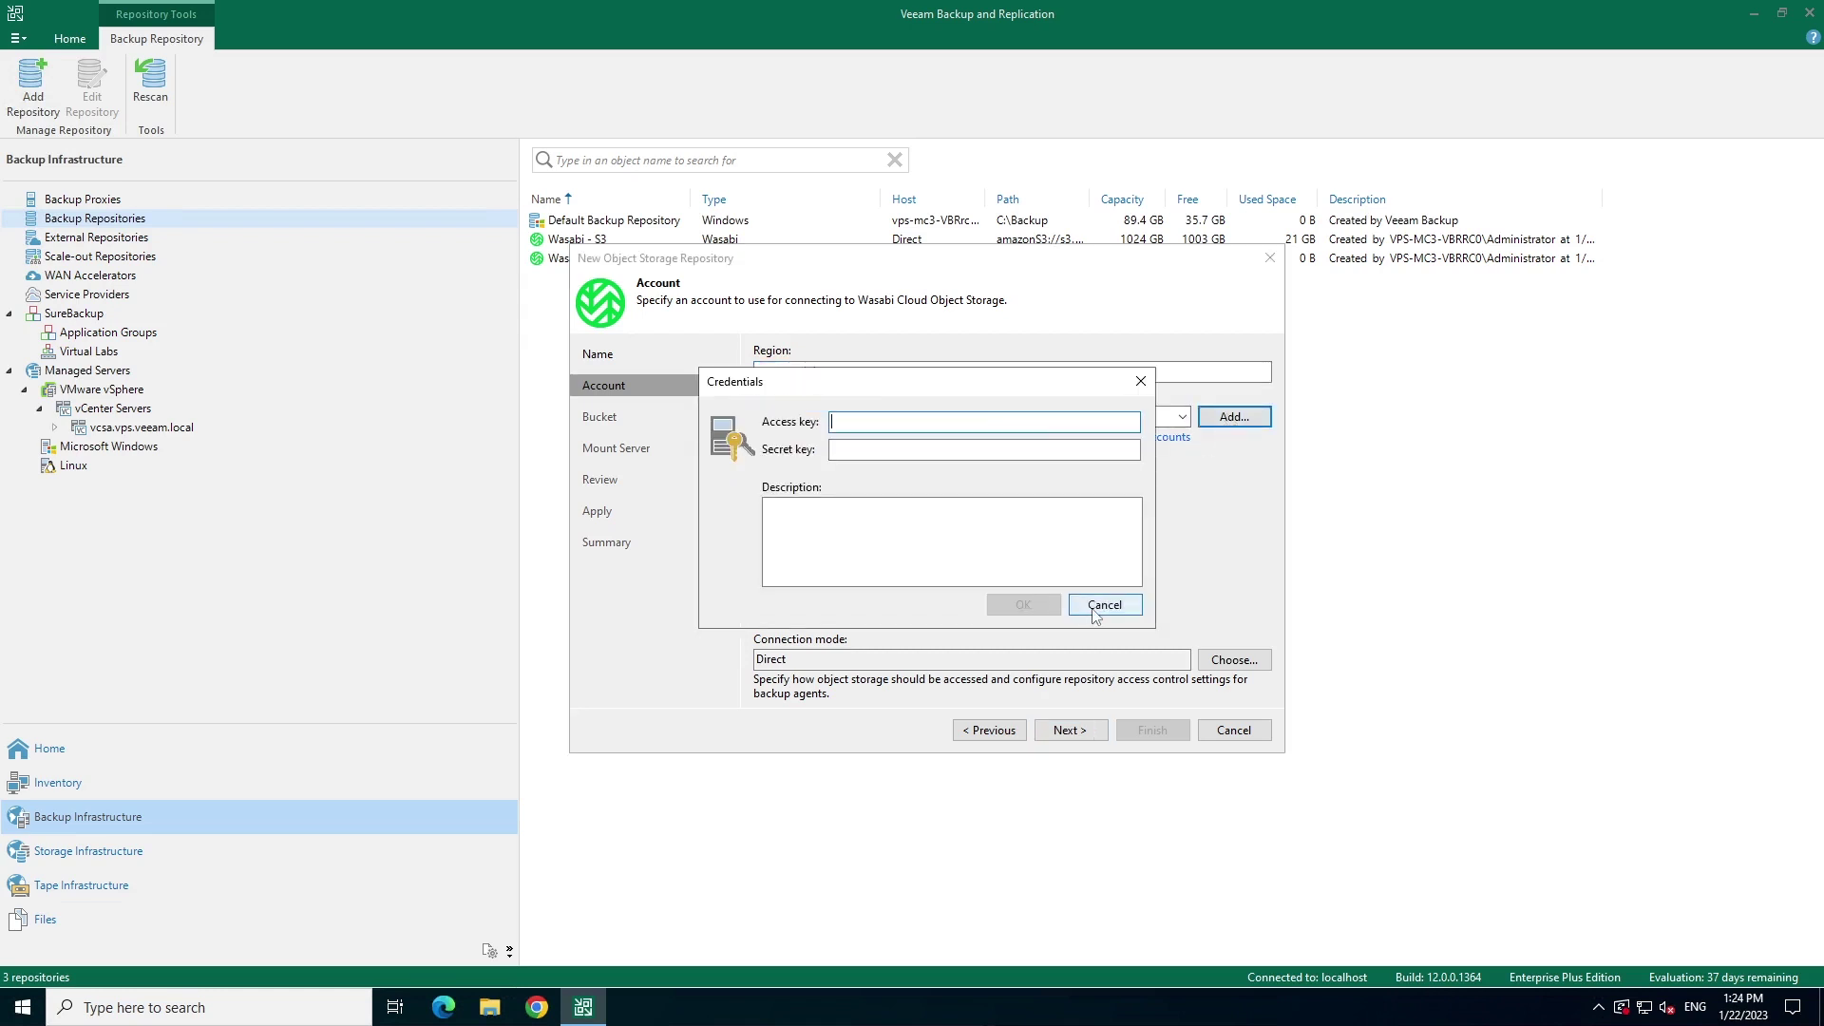
click(1102, 613)
click(1018, 416)
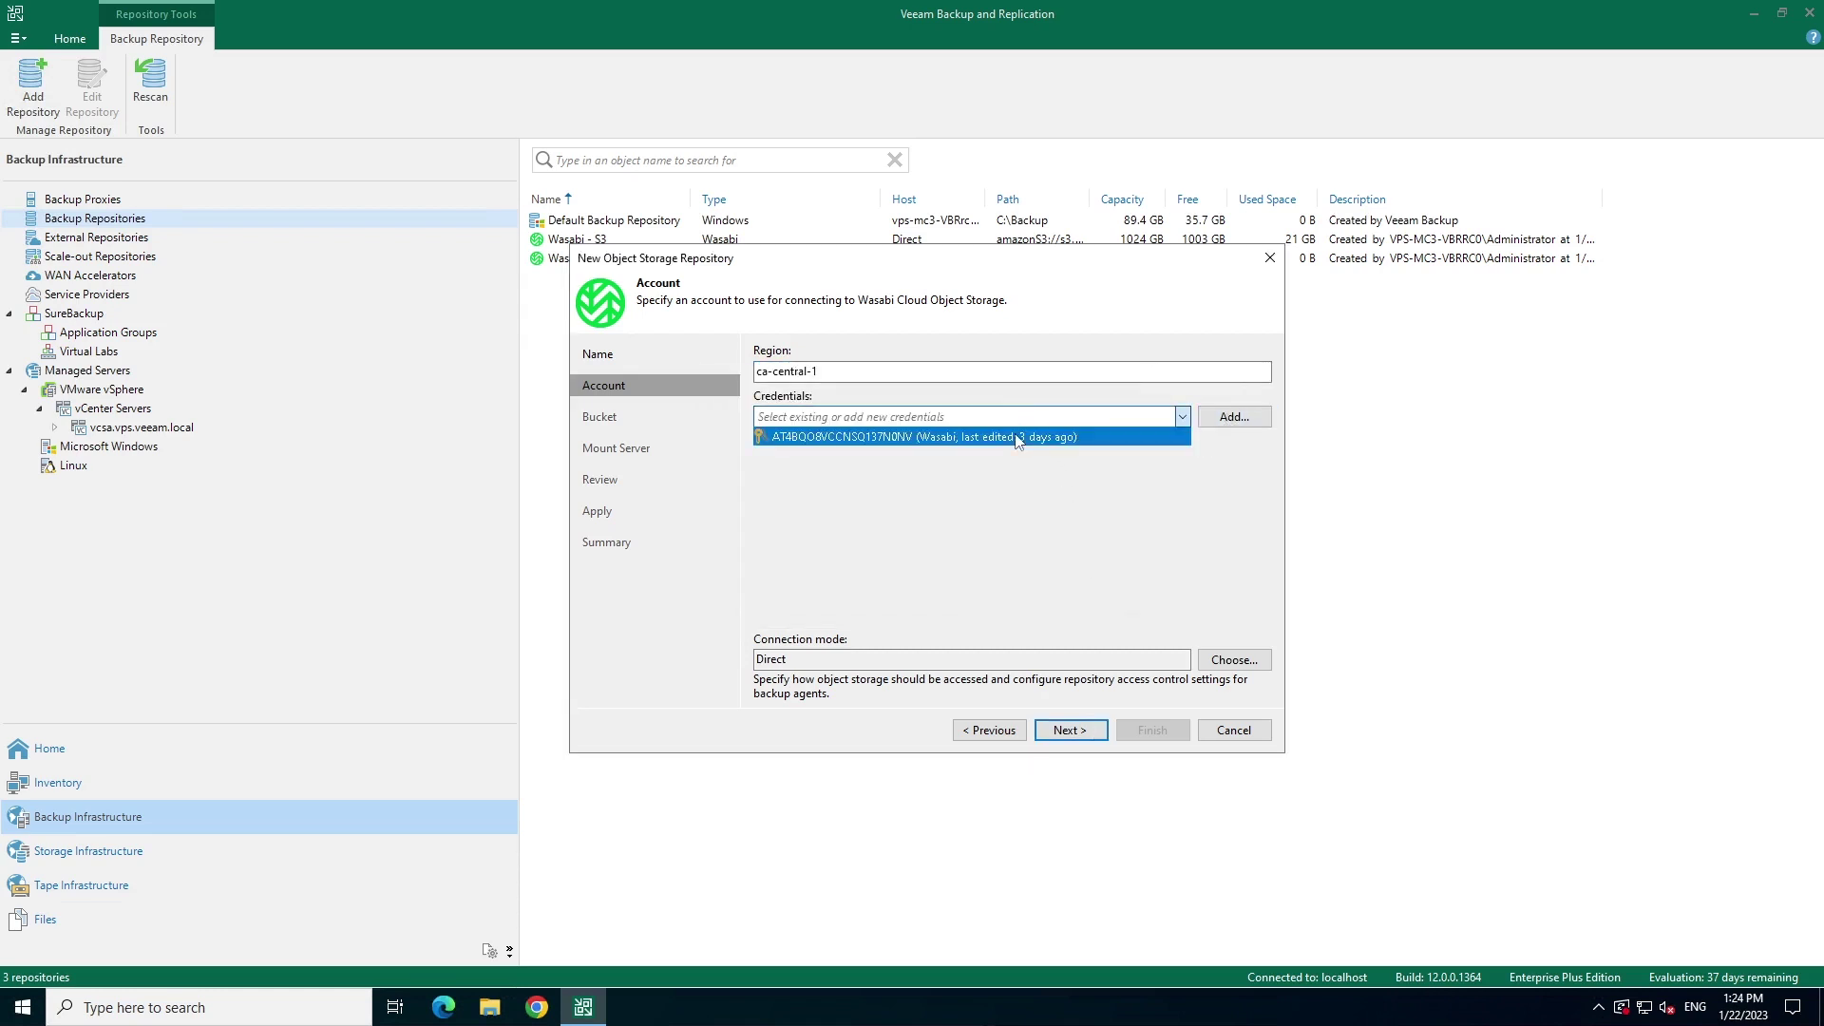
click(1018, 439)
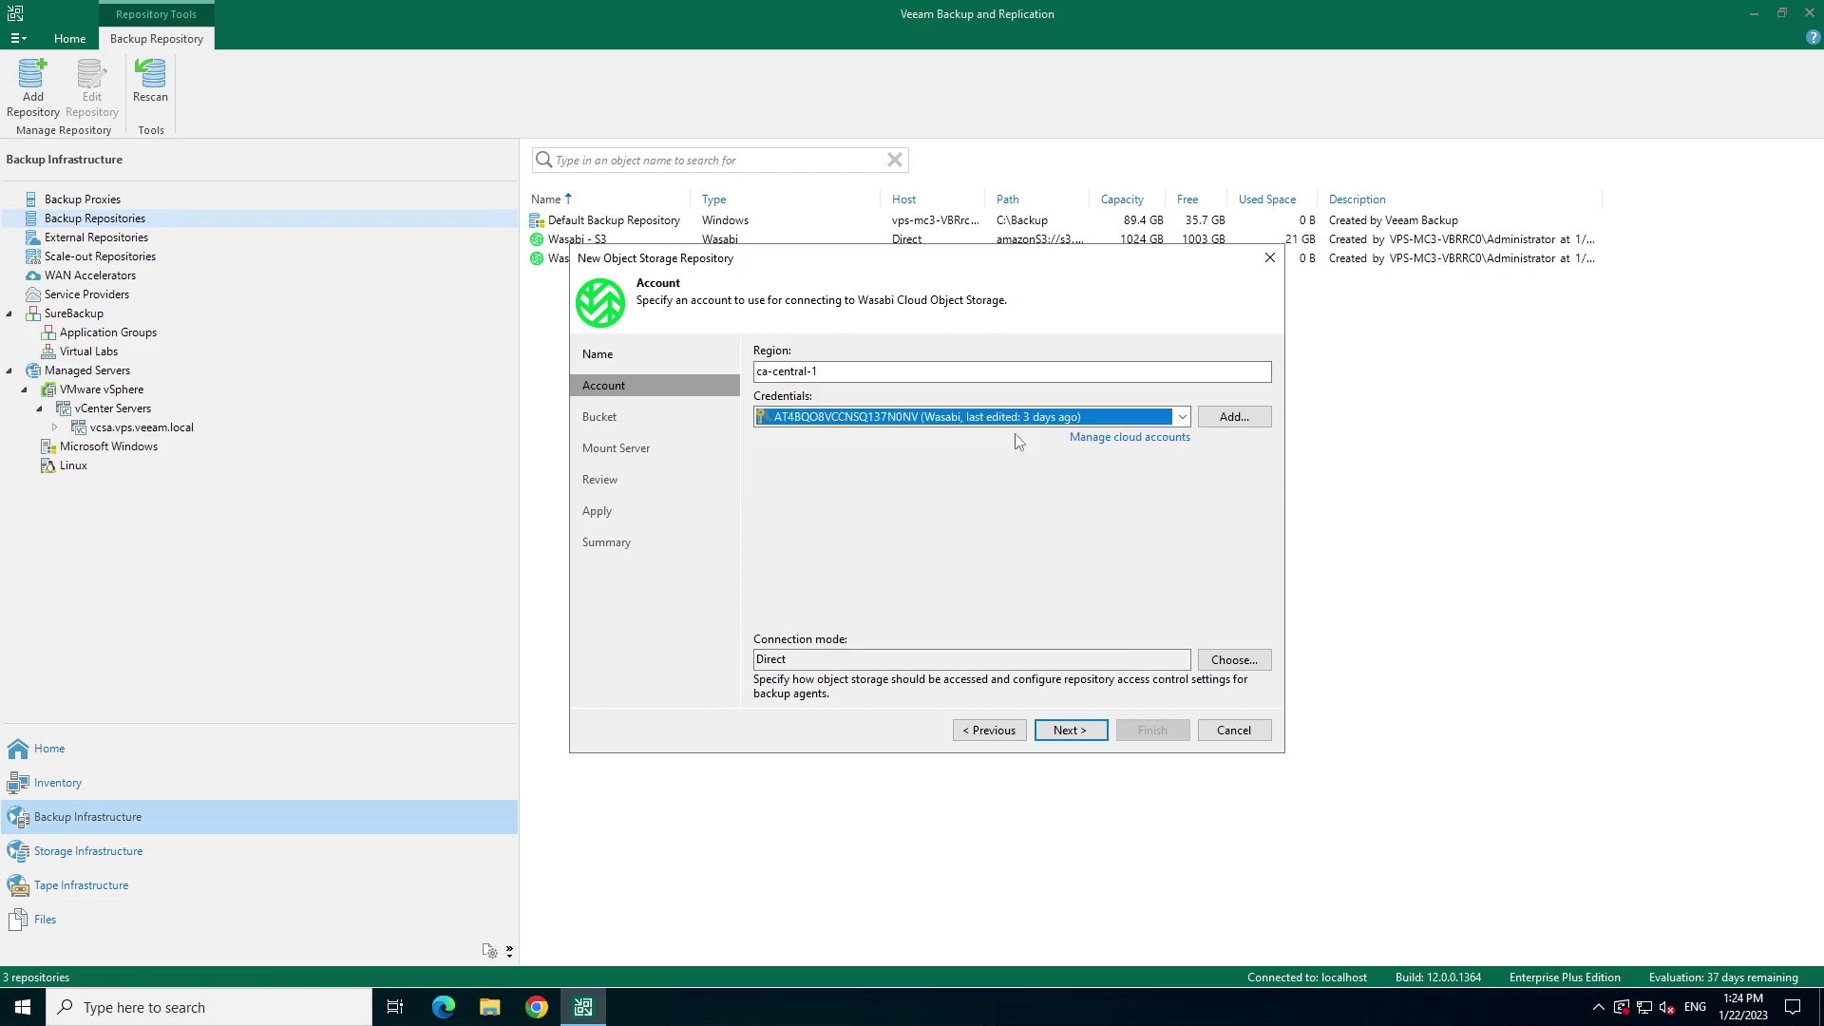
click(1238, 665)
click(1078, 731)
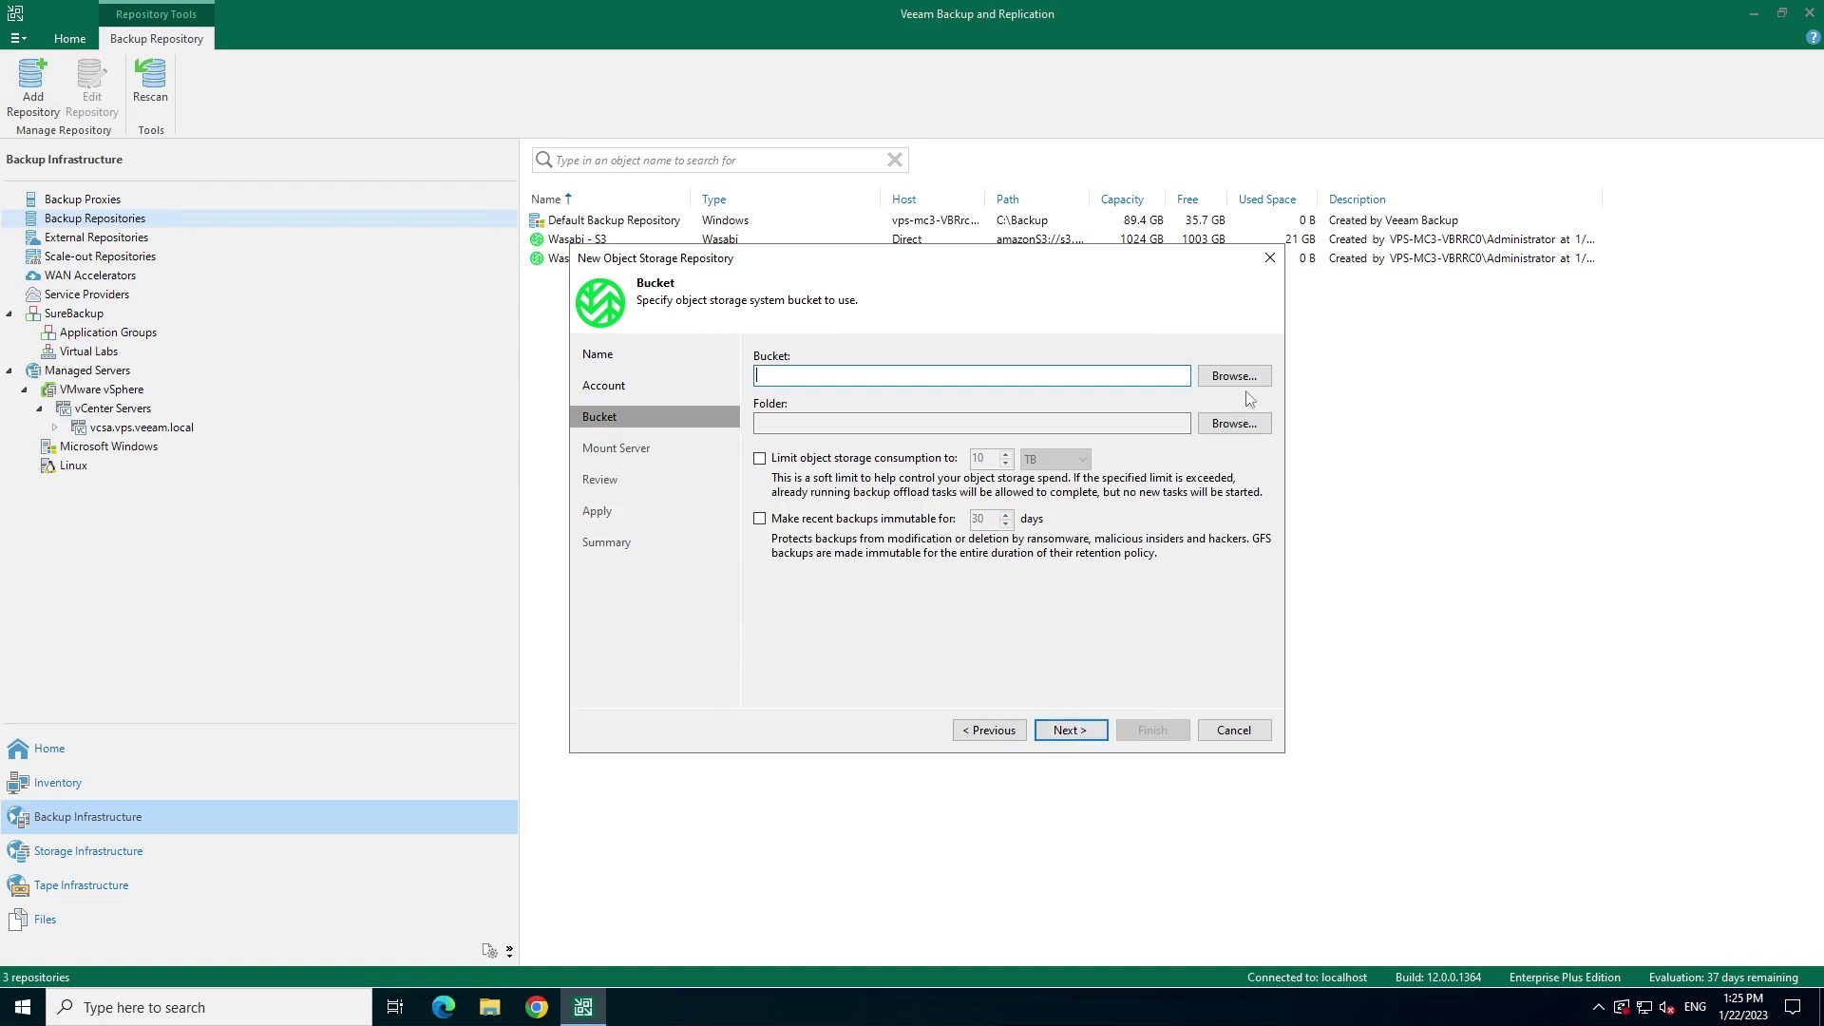
Use bucket vps-crape-immutable with a new folder named VBR-Immutable-Demo.
click(1237, 377)
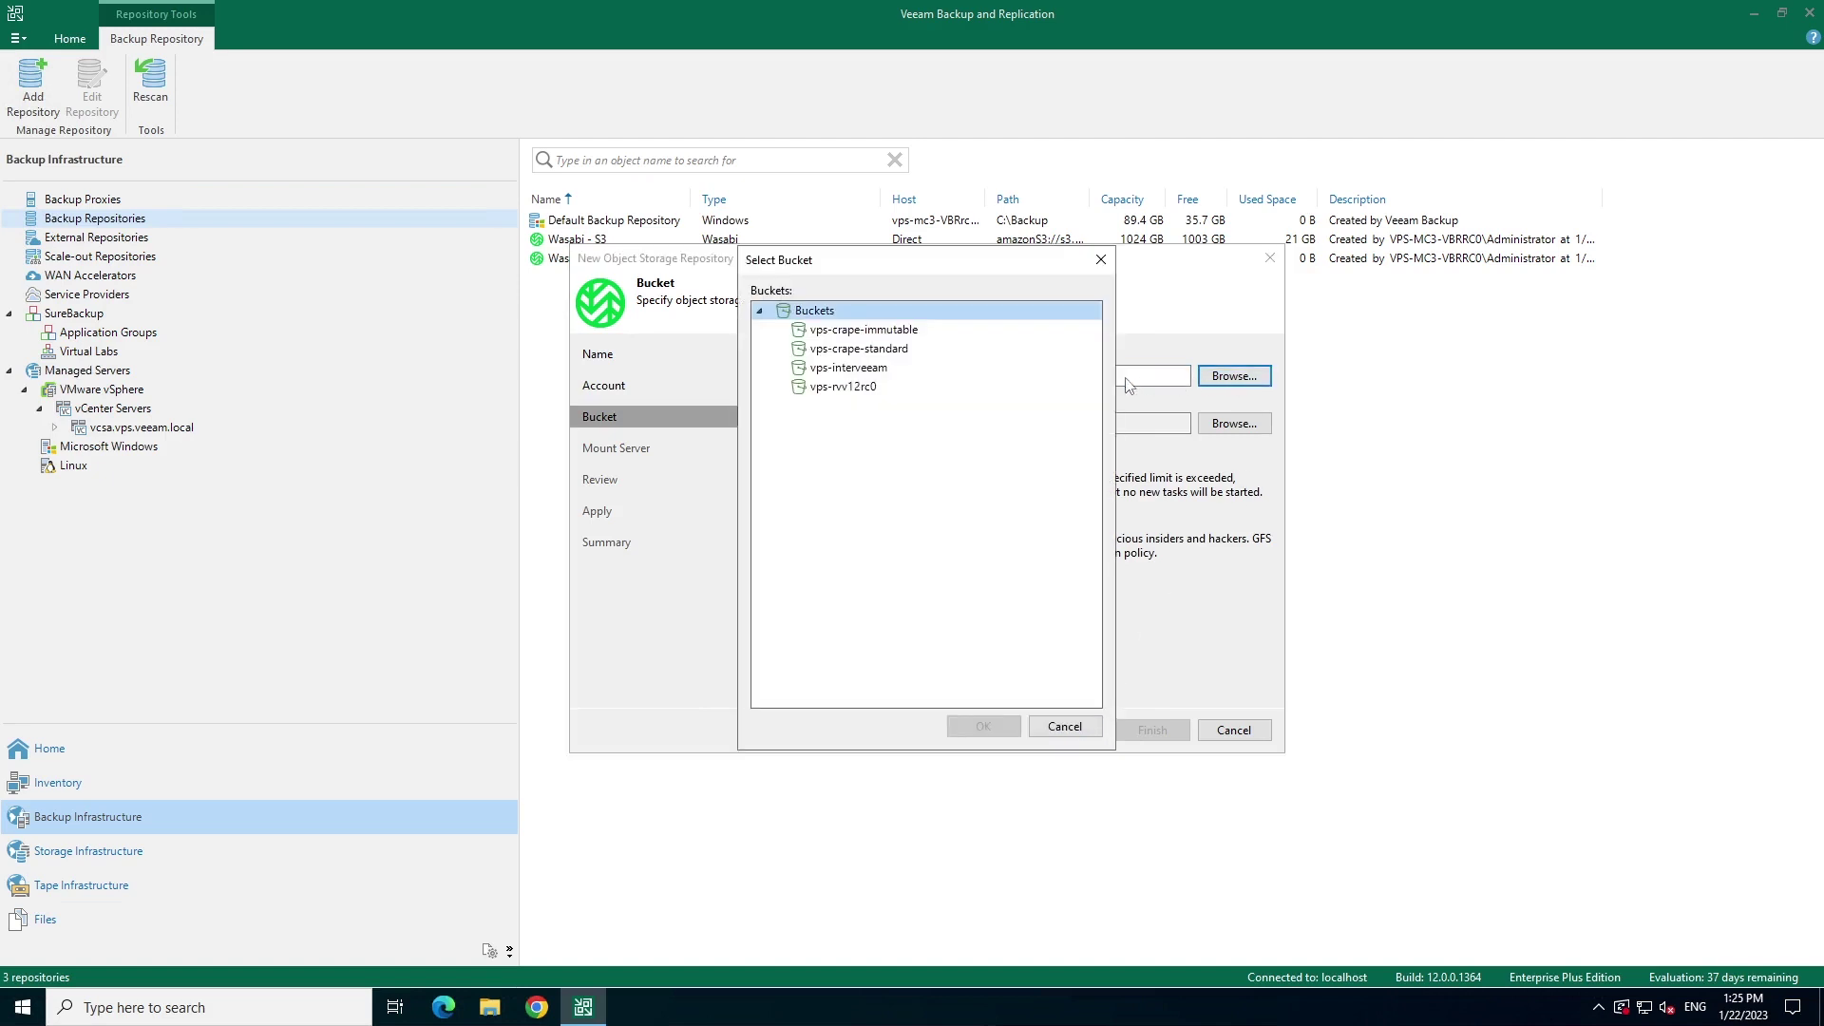
click(900, 332)
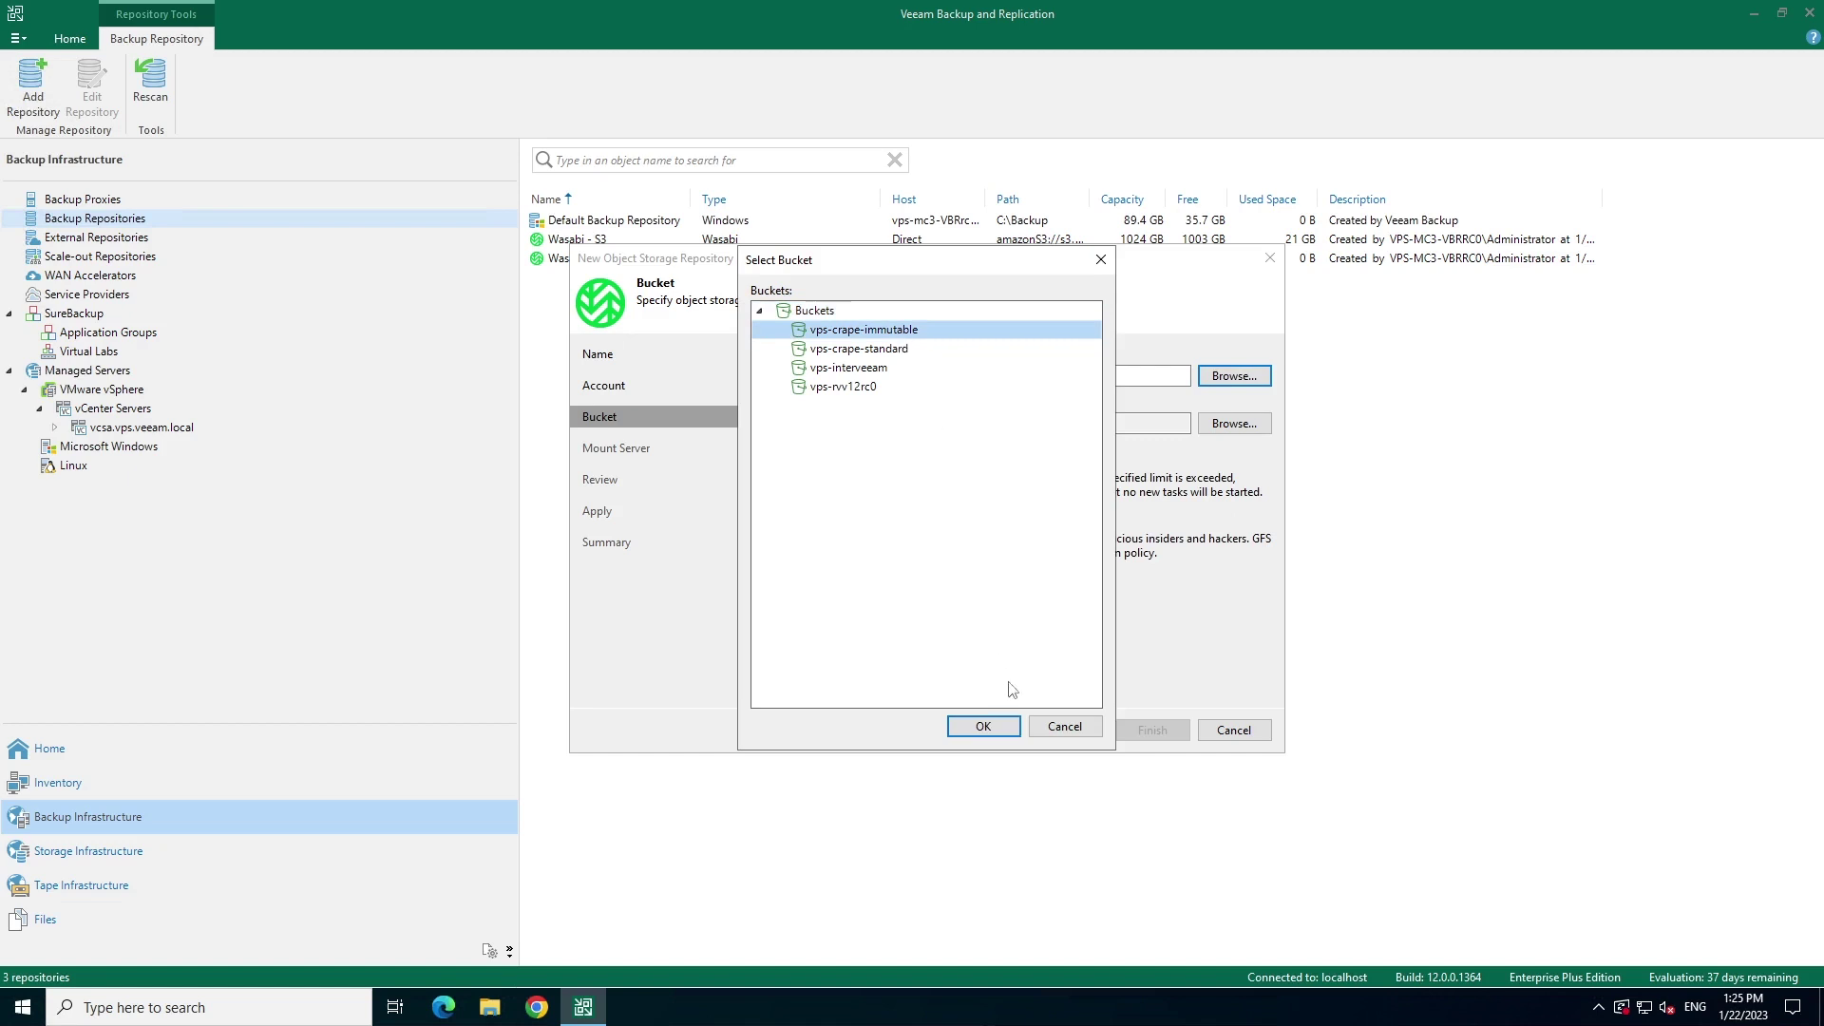
click(983, 728)
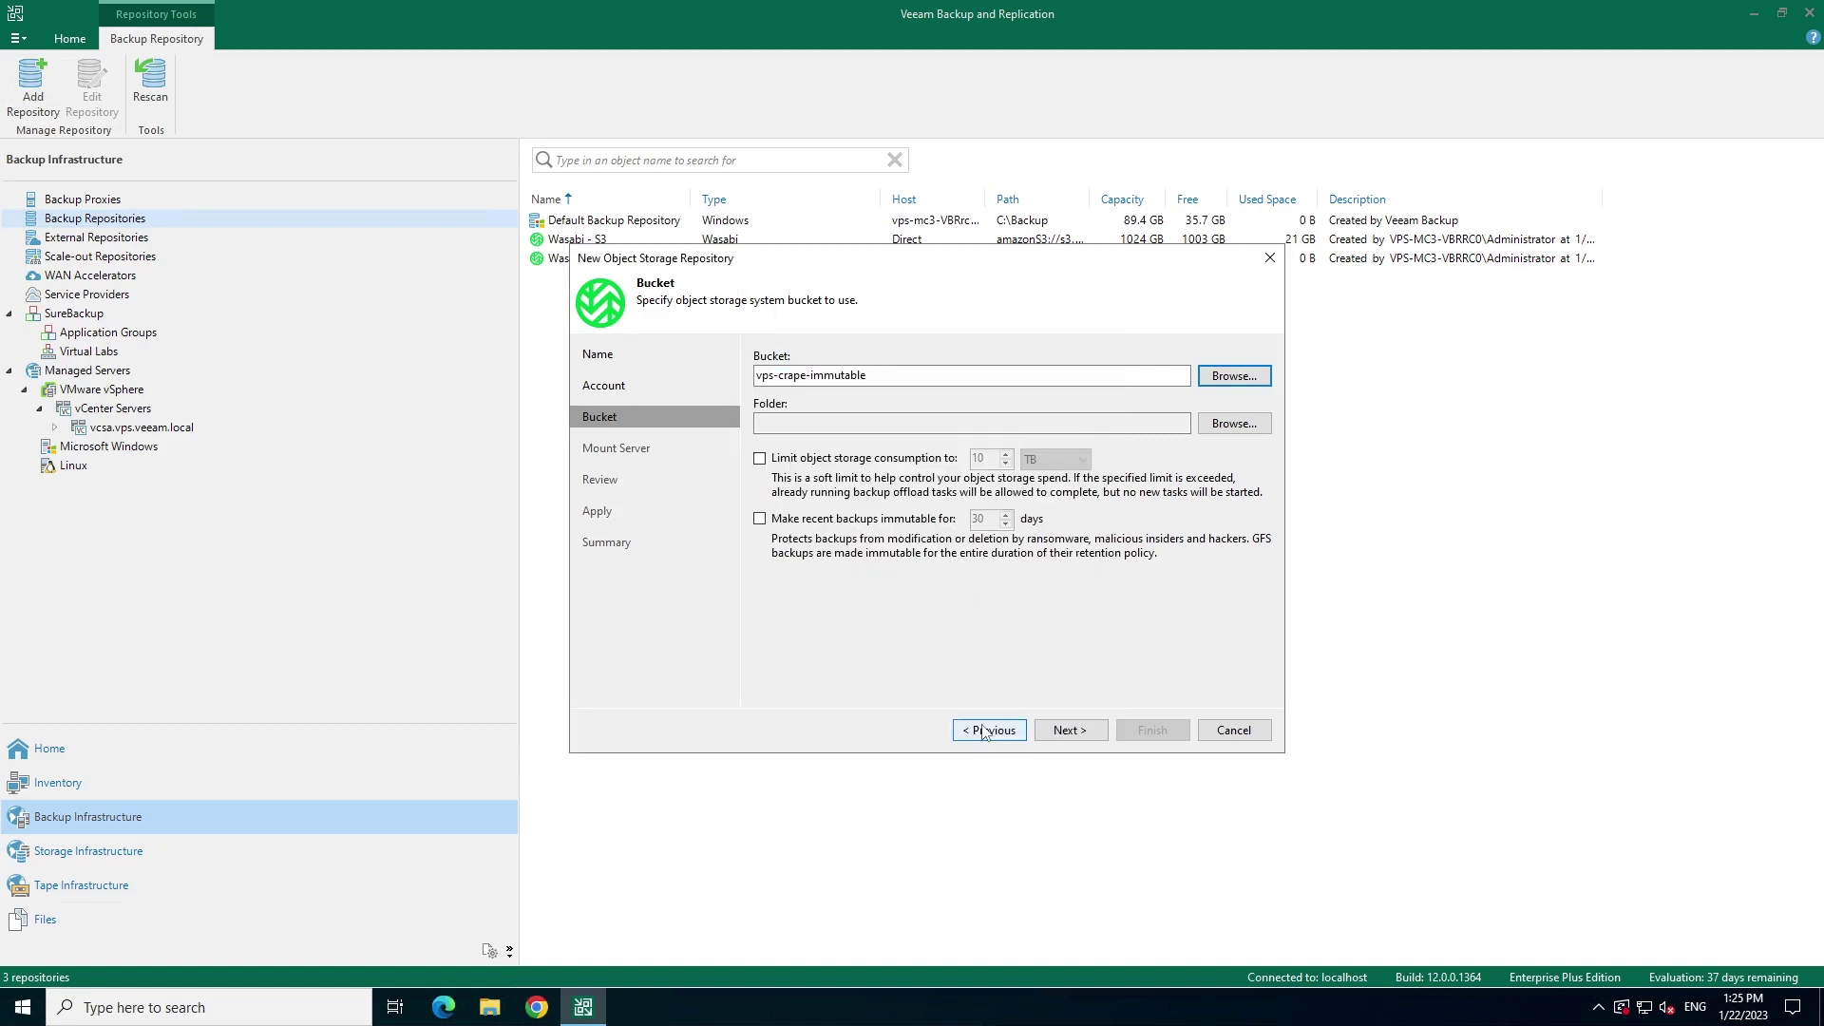
click(1224, 425)
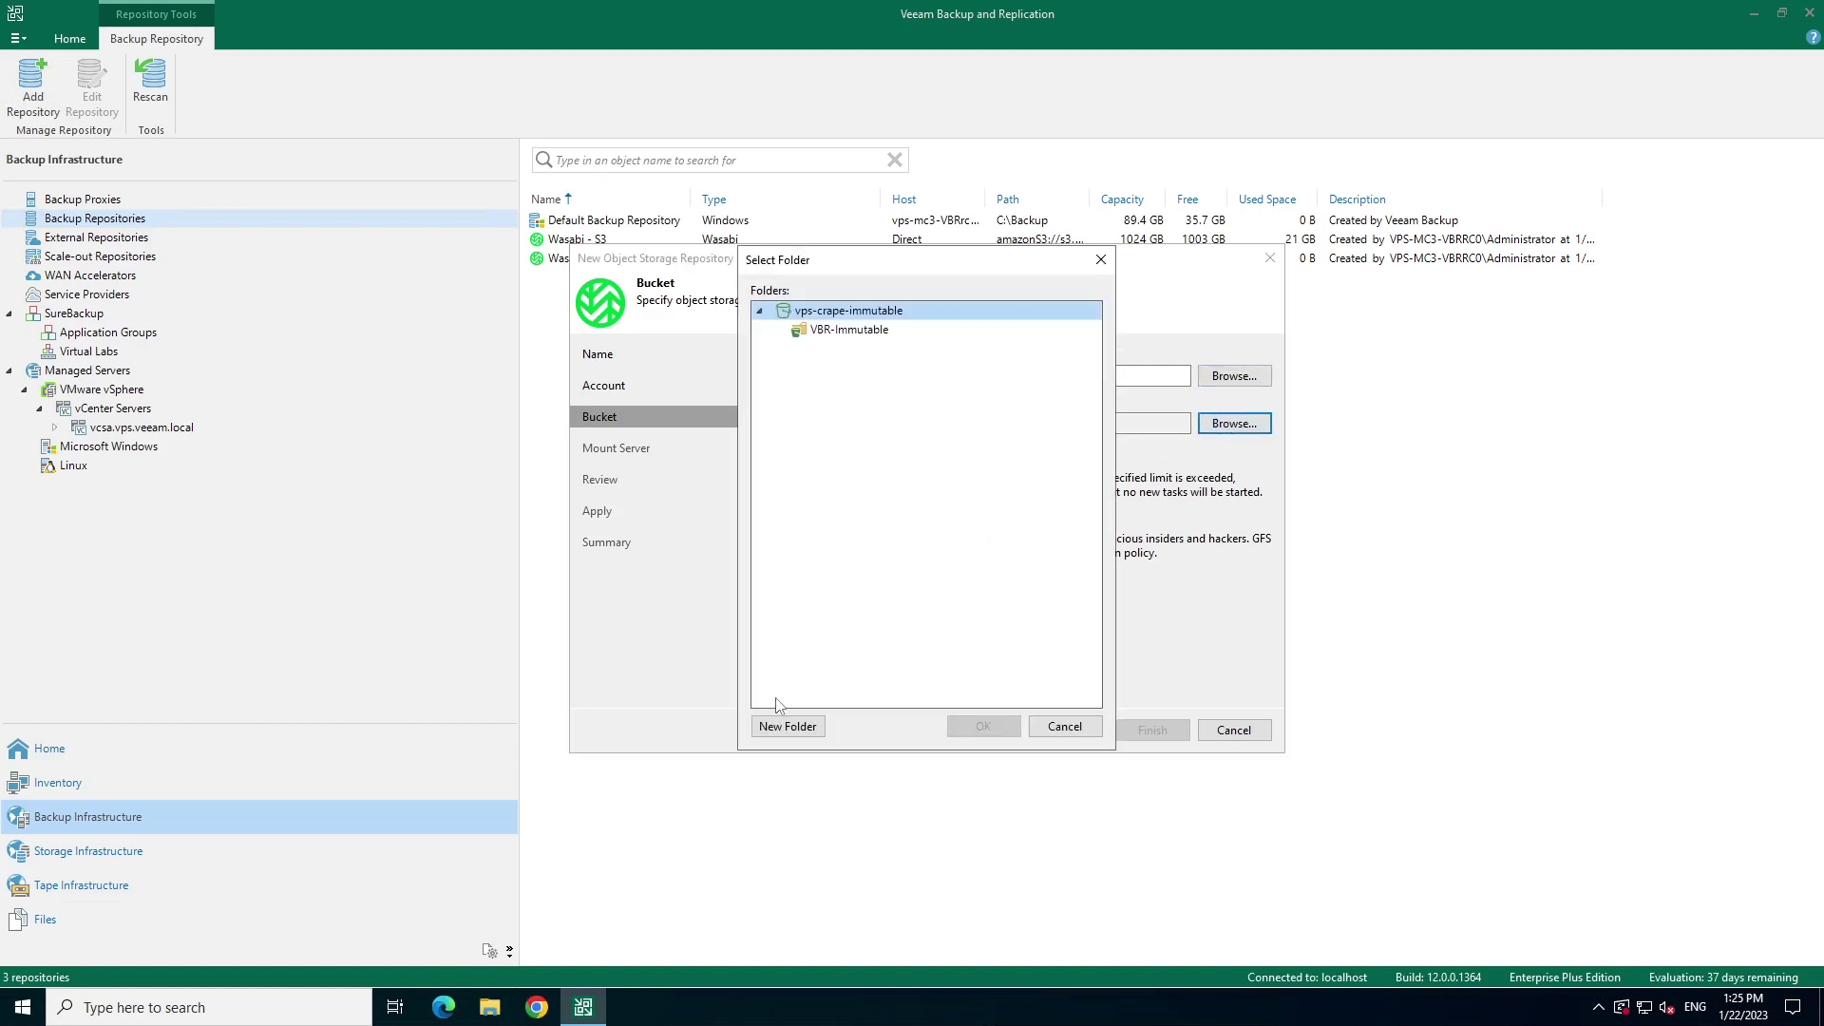
click(786, 728)
text(V)
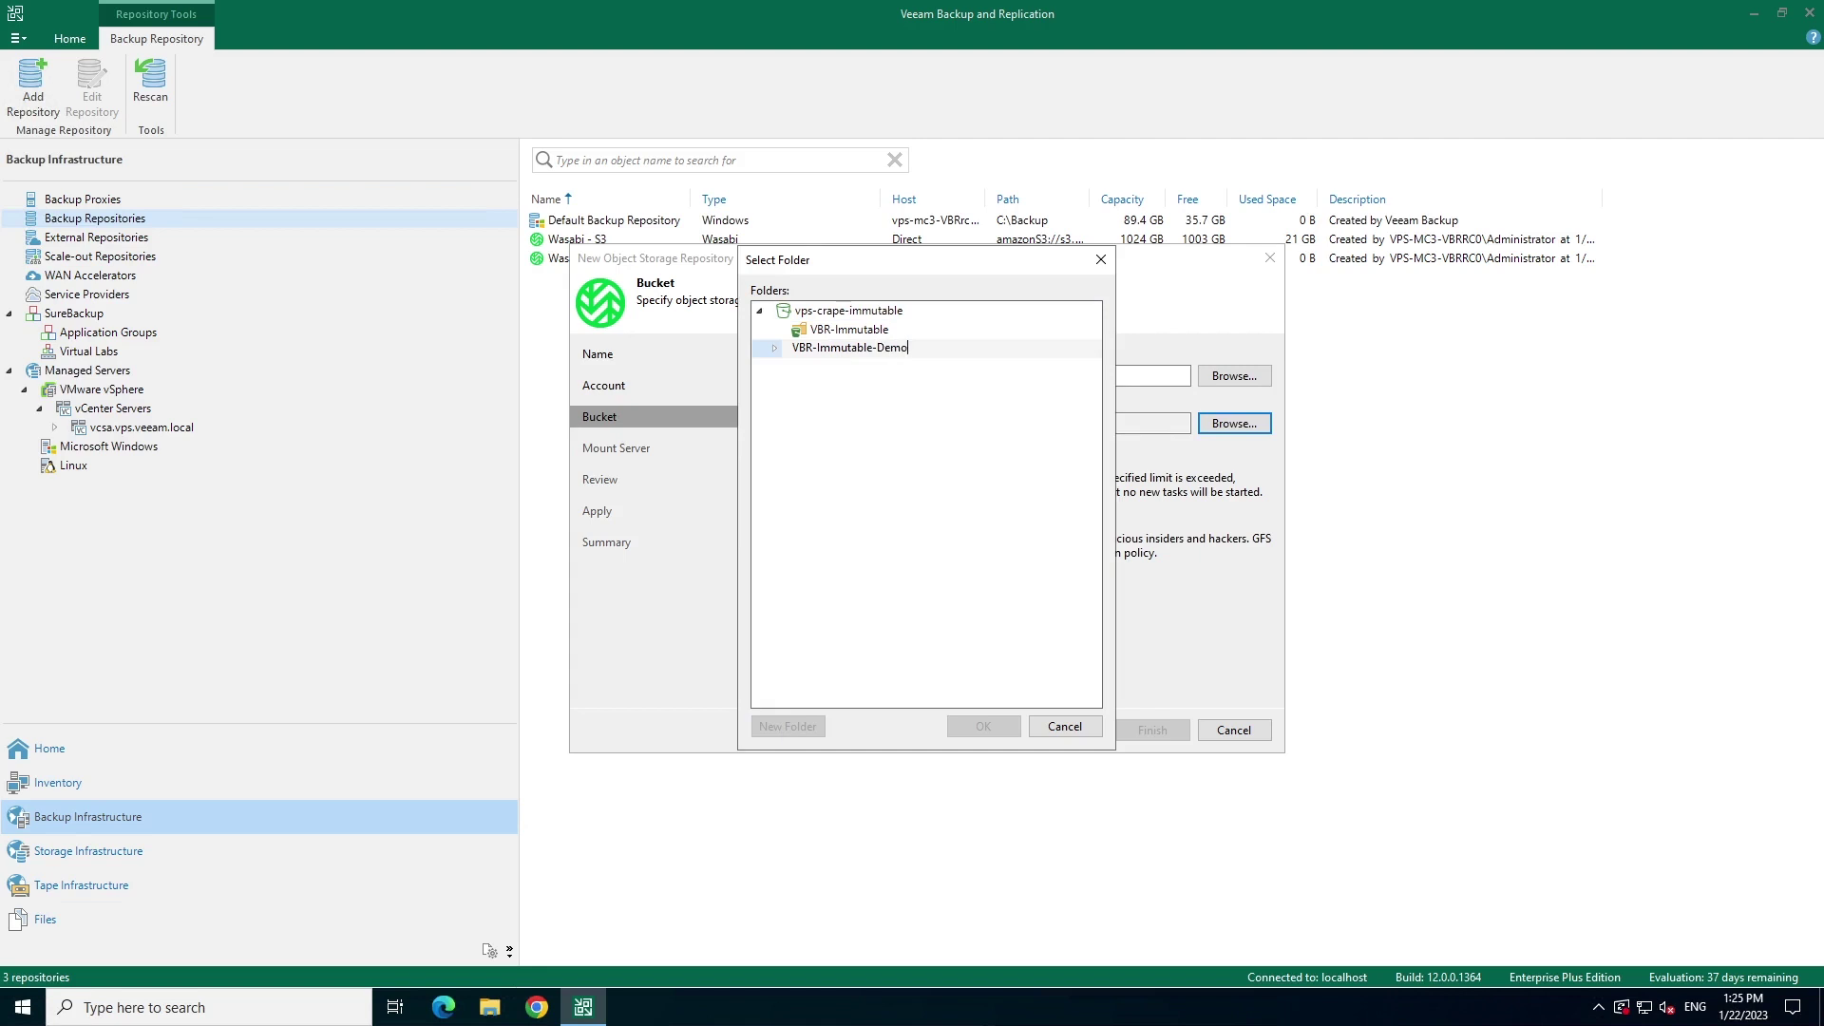
text(BR-Immutable-Demo)
key(Return)
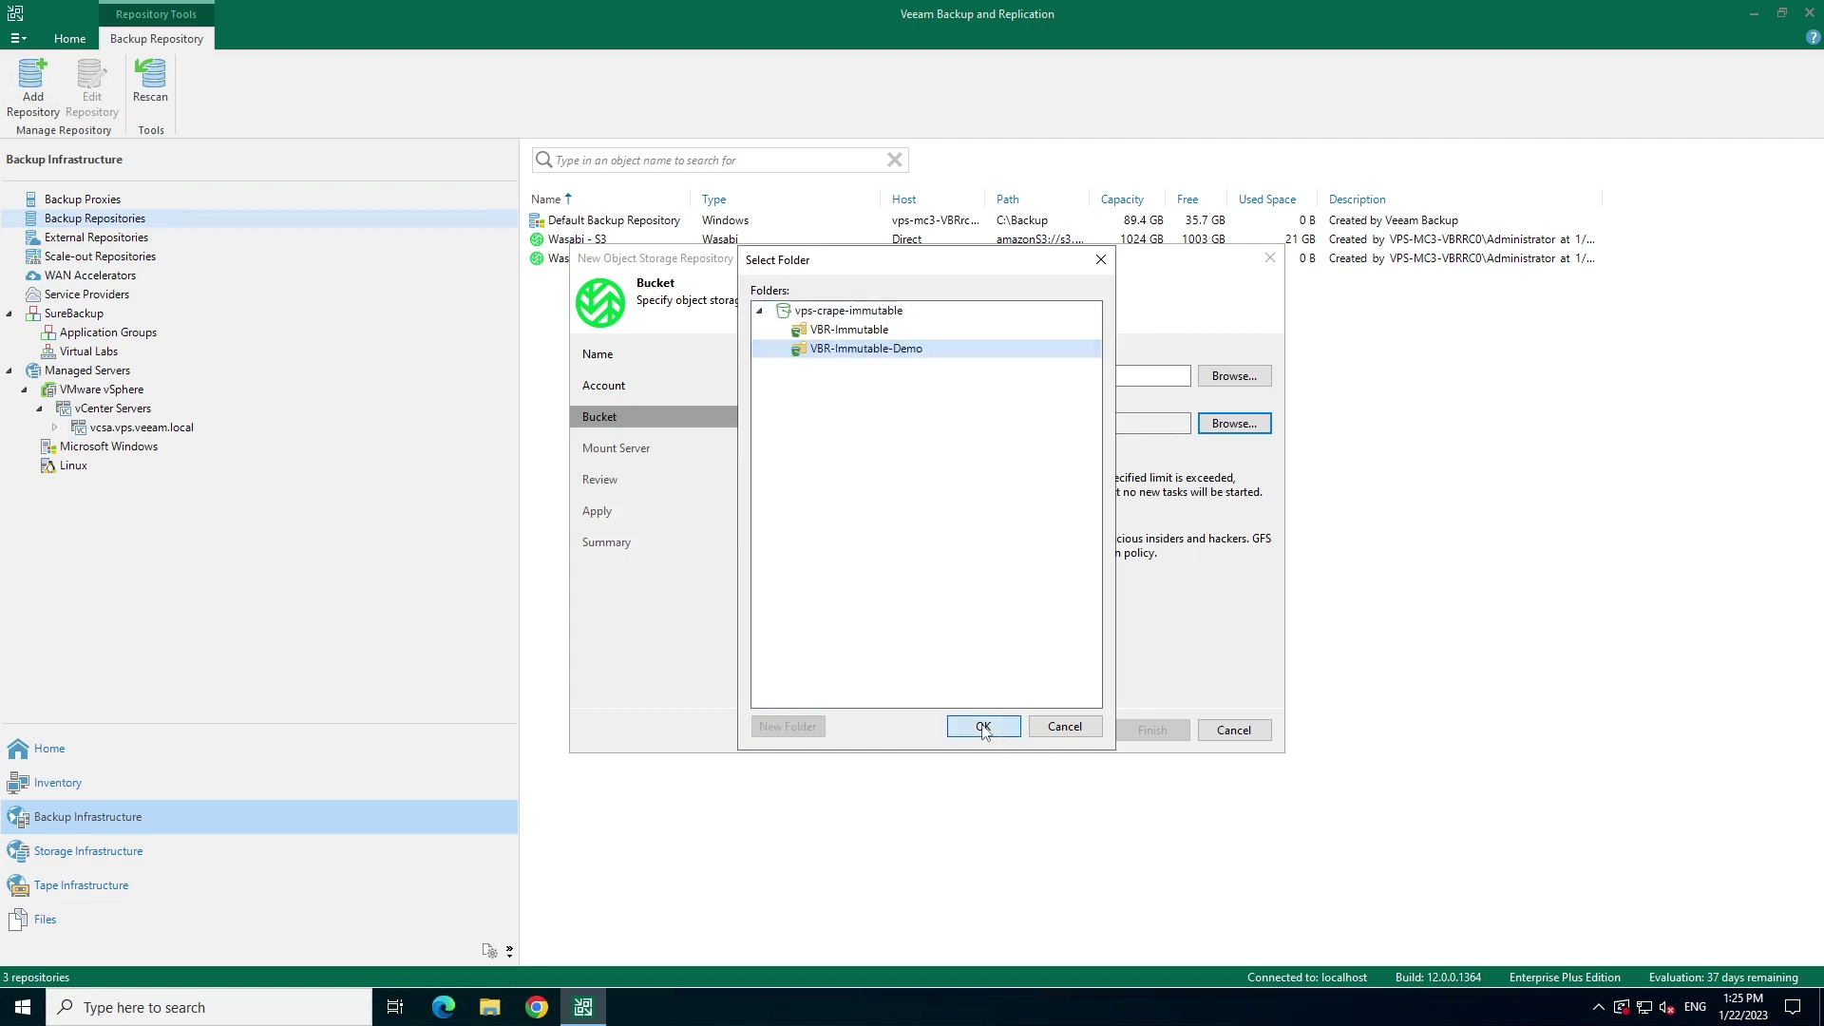
click(983, 728)
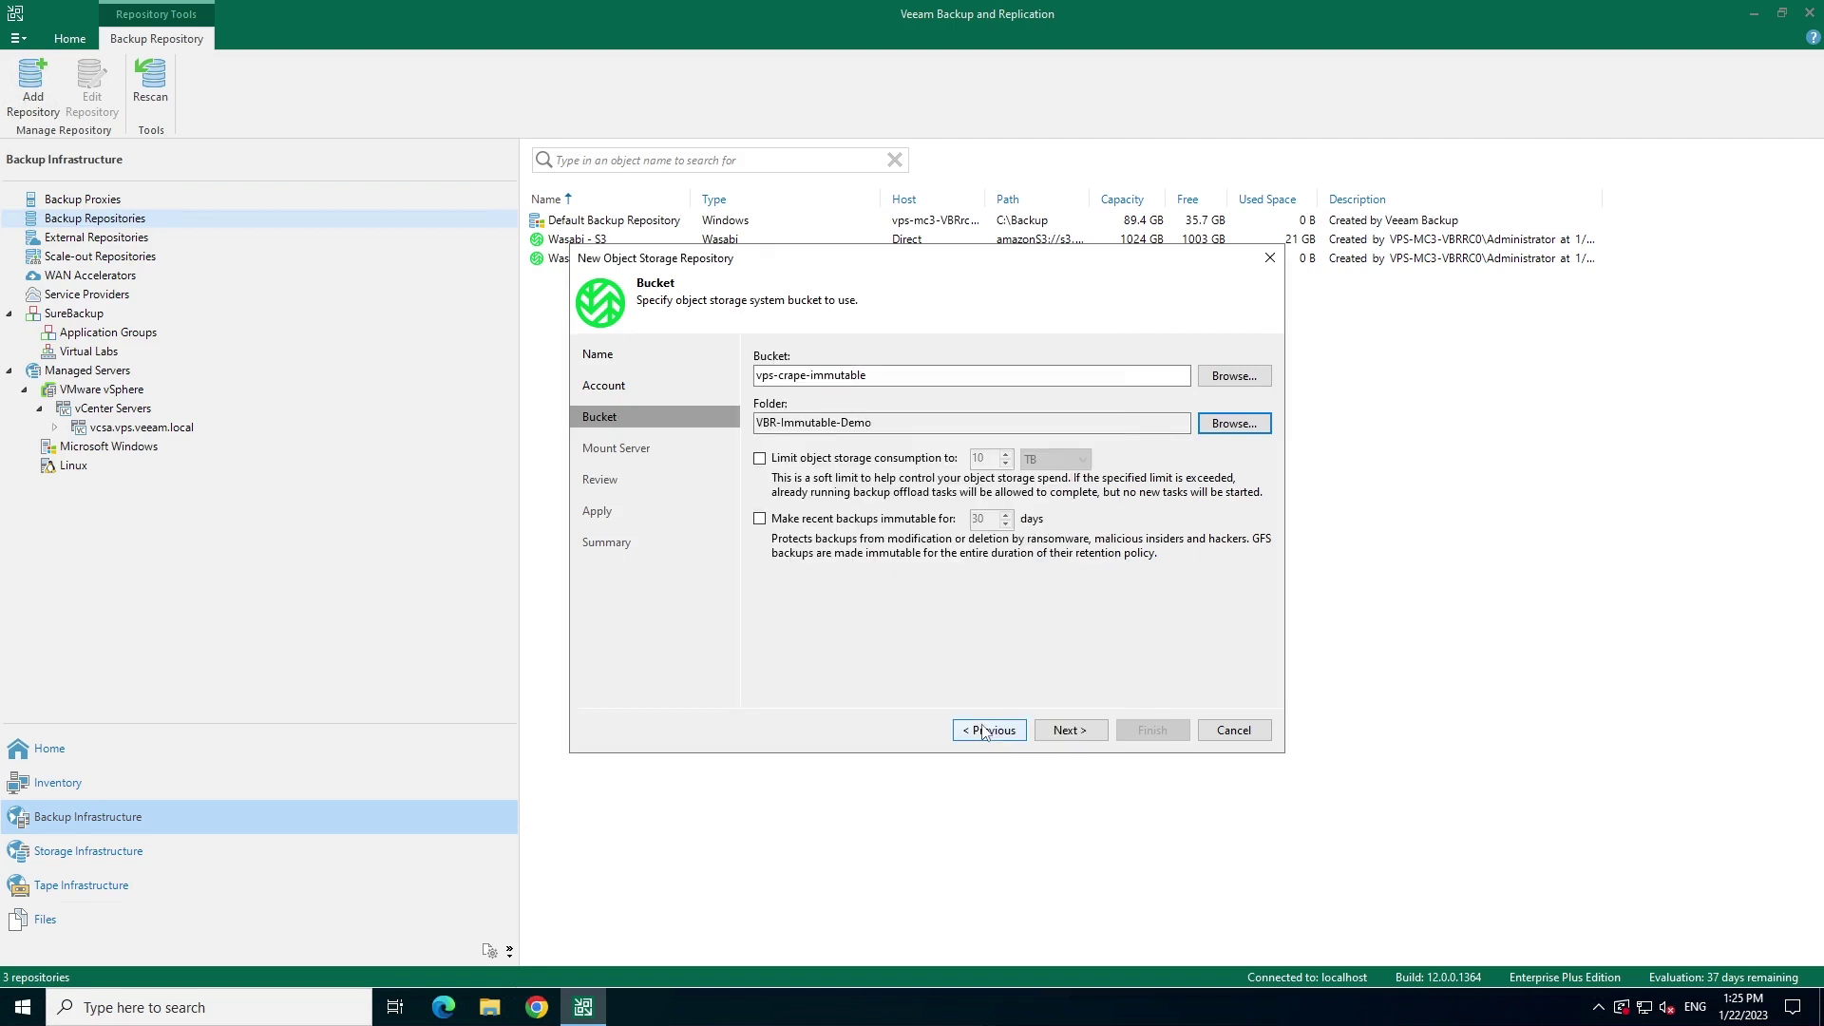
Leave the storage consumption limit off and make recent backups immutable for 7 days.
click(848, 460)
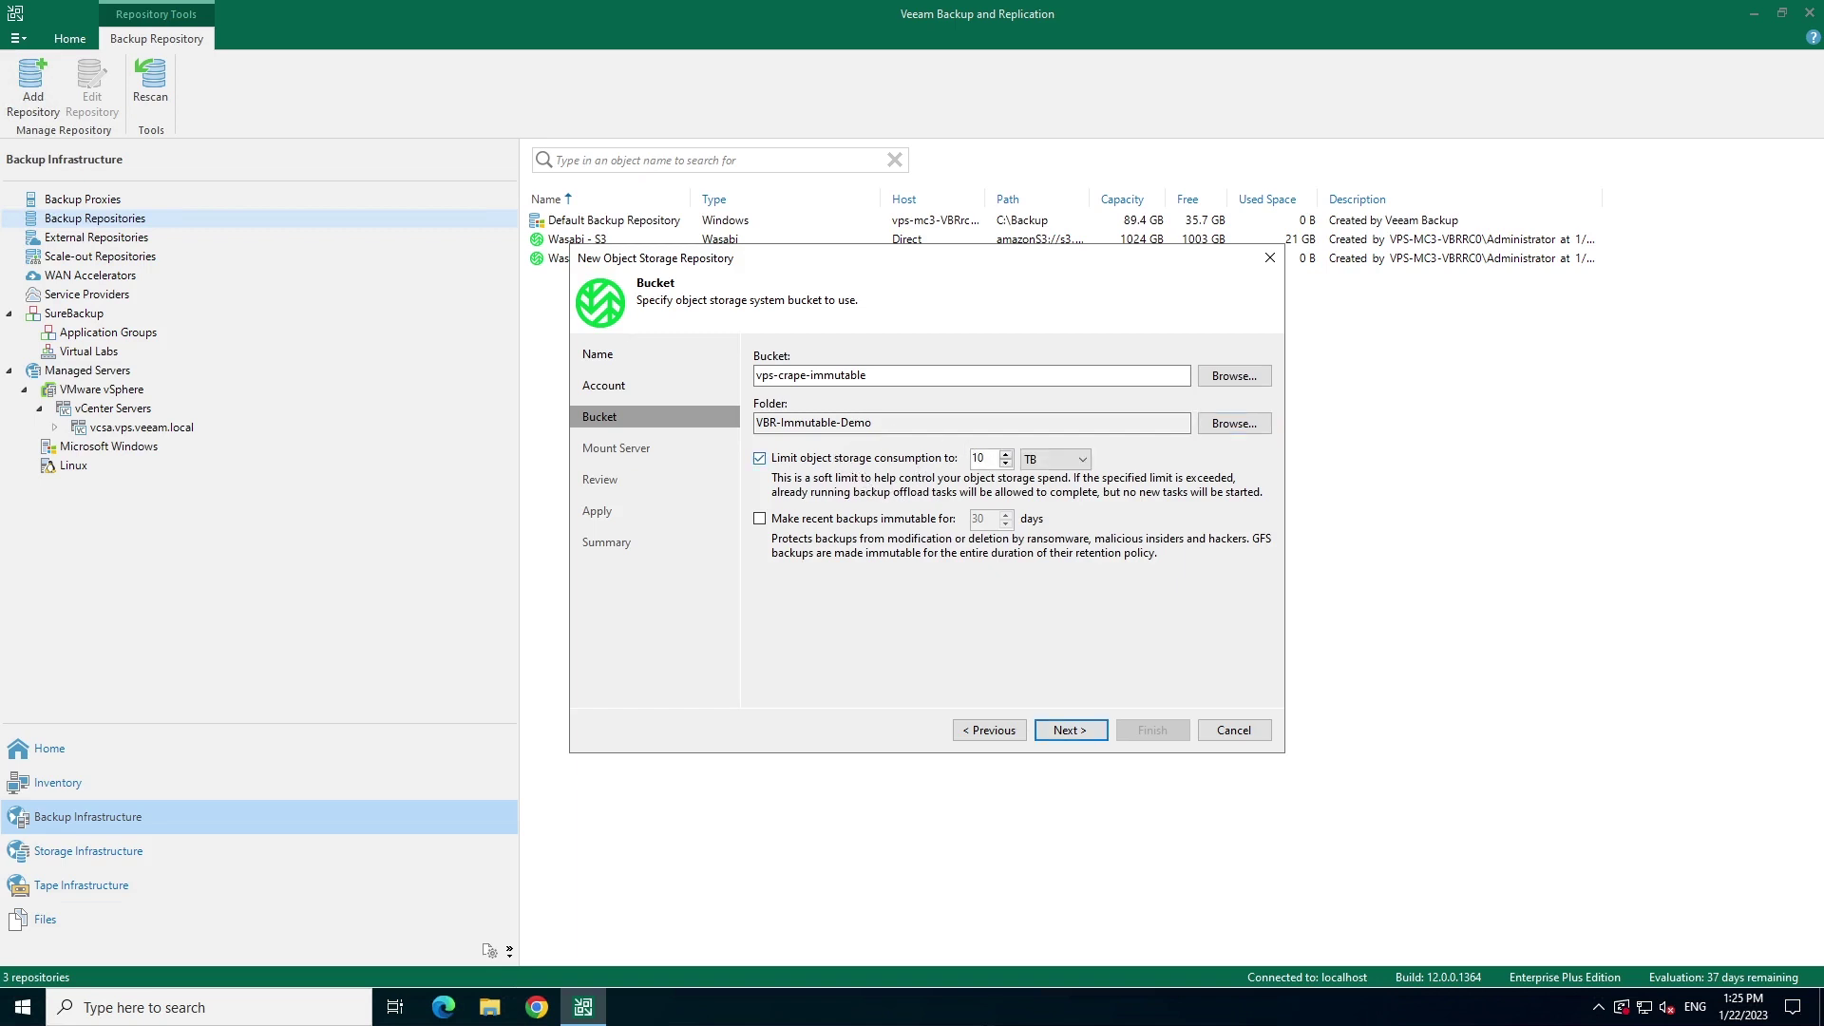
click(1056, 461)
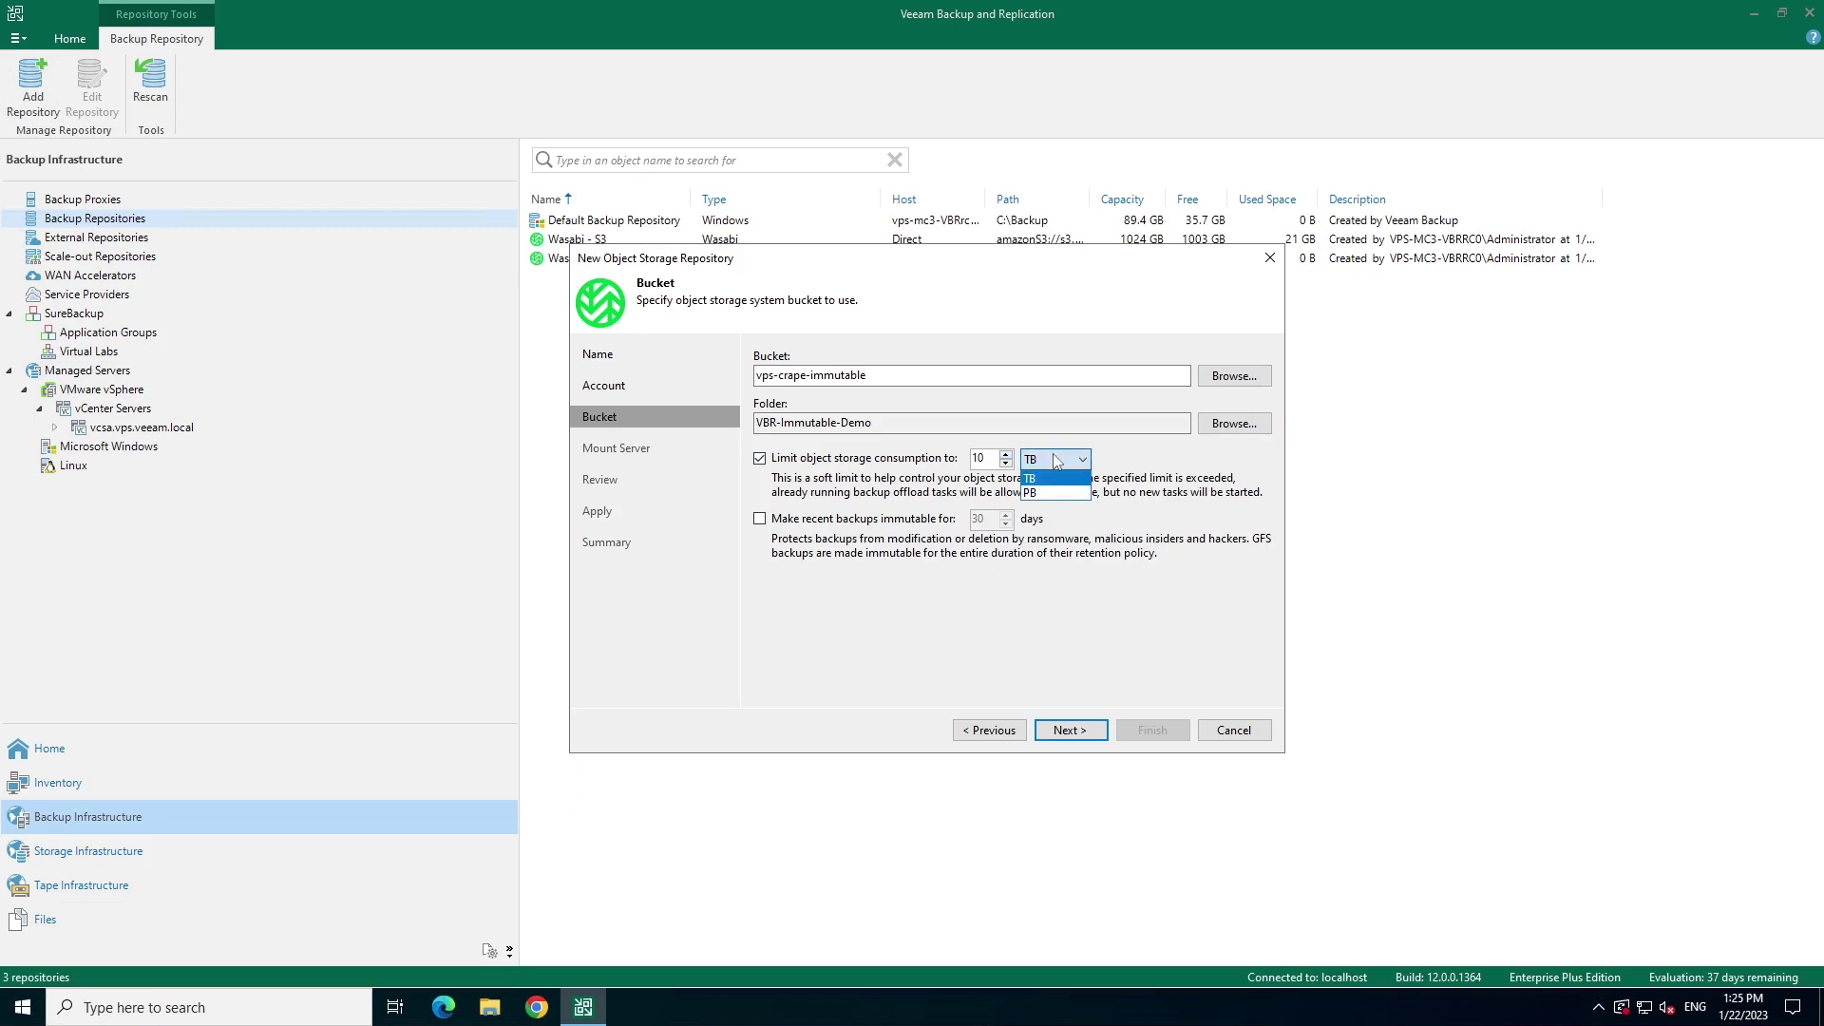
click(1056, 461)
click(796, 460)
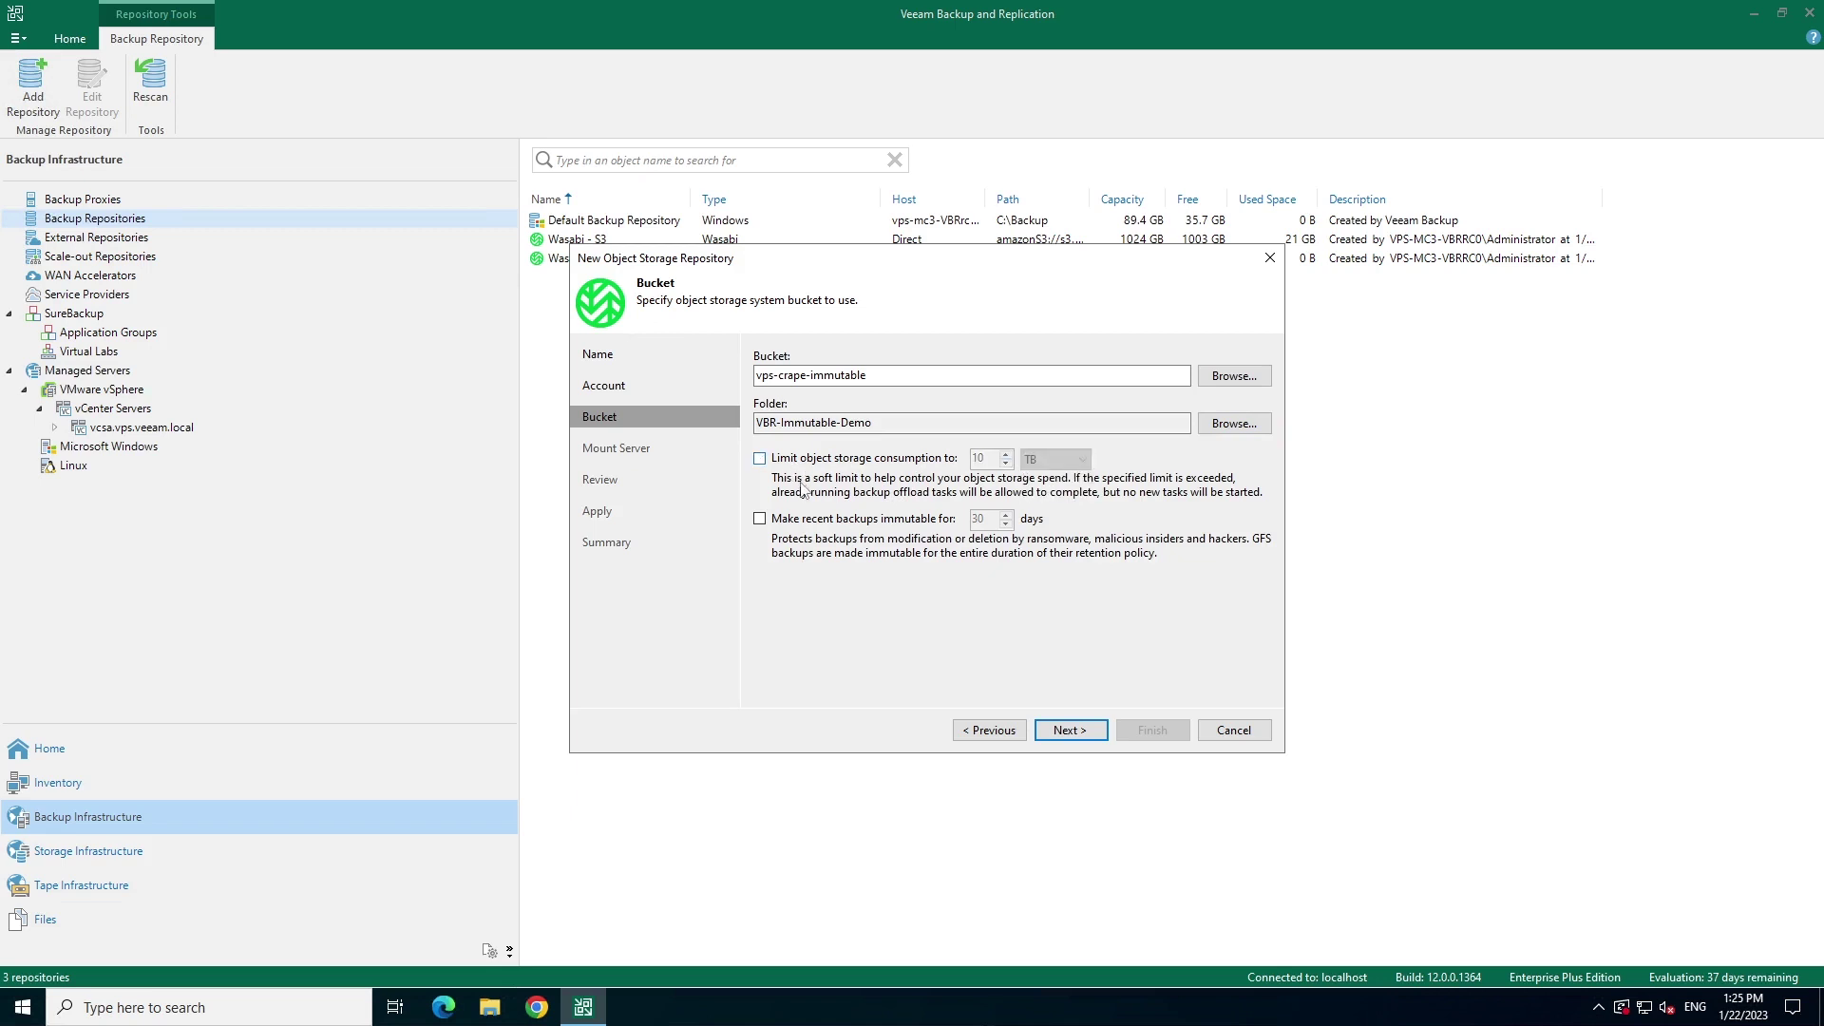
click(915, 523)
key(Tab)
text(7)
click(1071, 734)
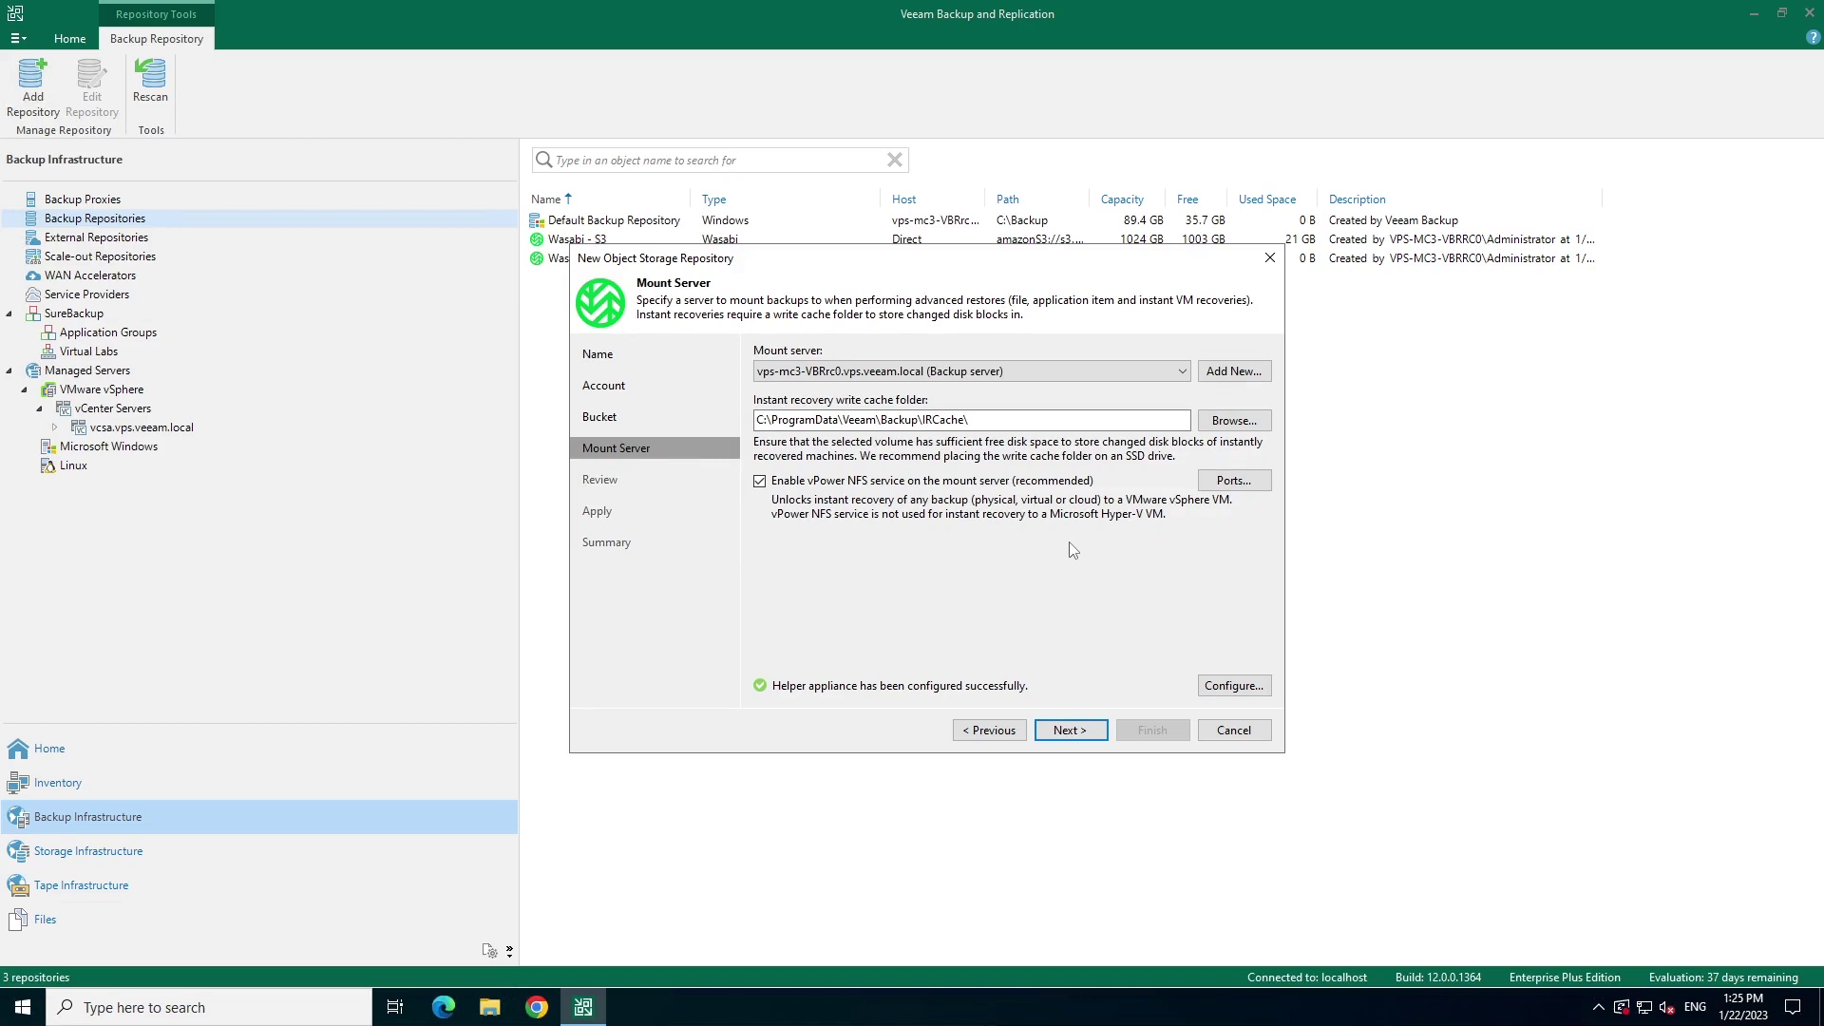
Keep the backup server as mount server, leave helper appliance settings unchanged, and reach Review.
click(1146, 375)
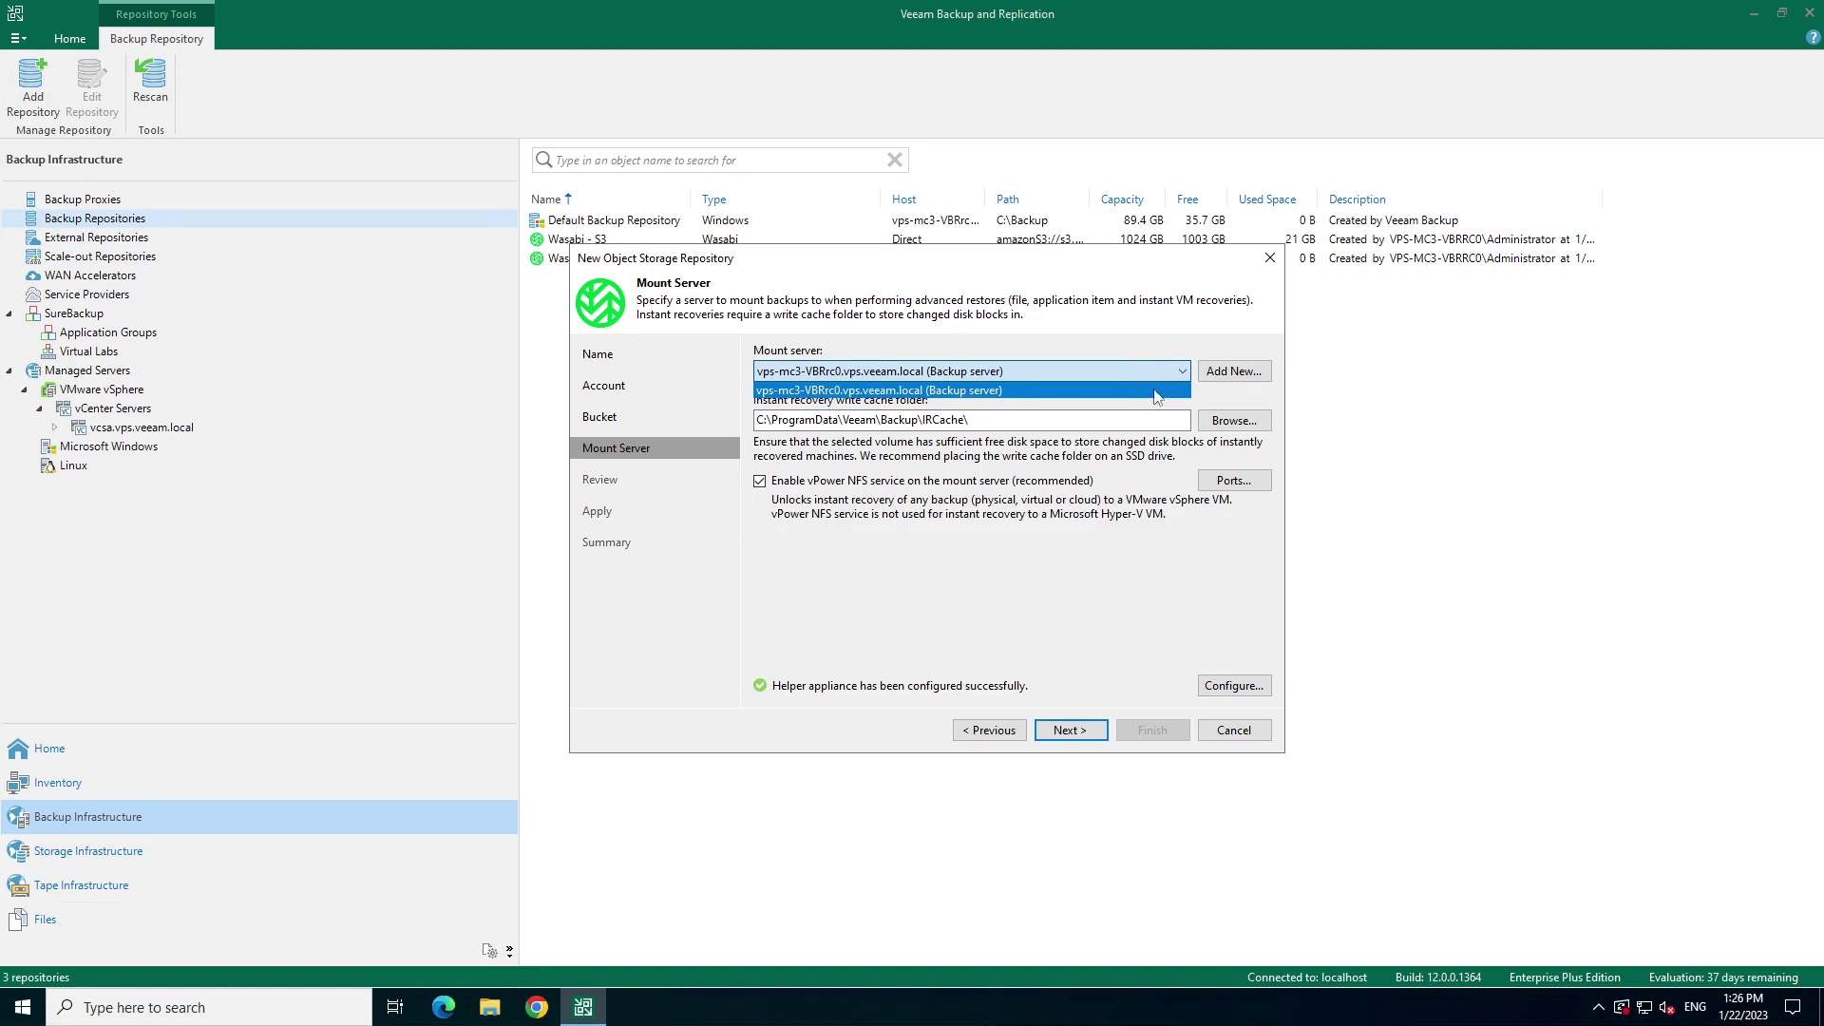
click(1129, 560)
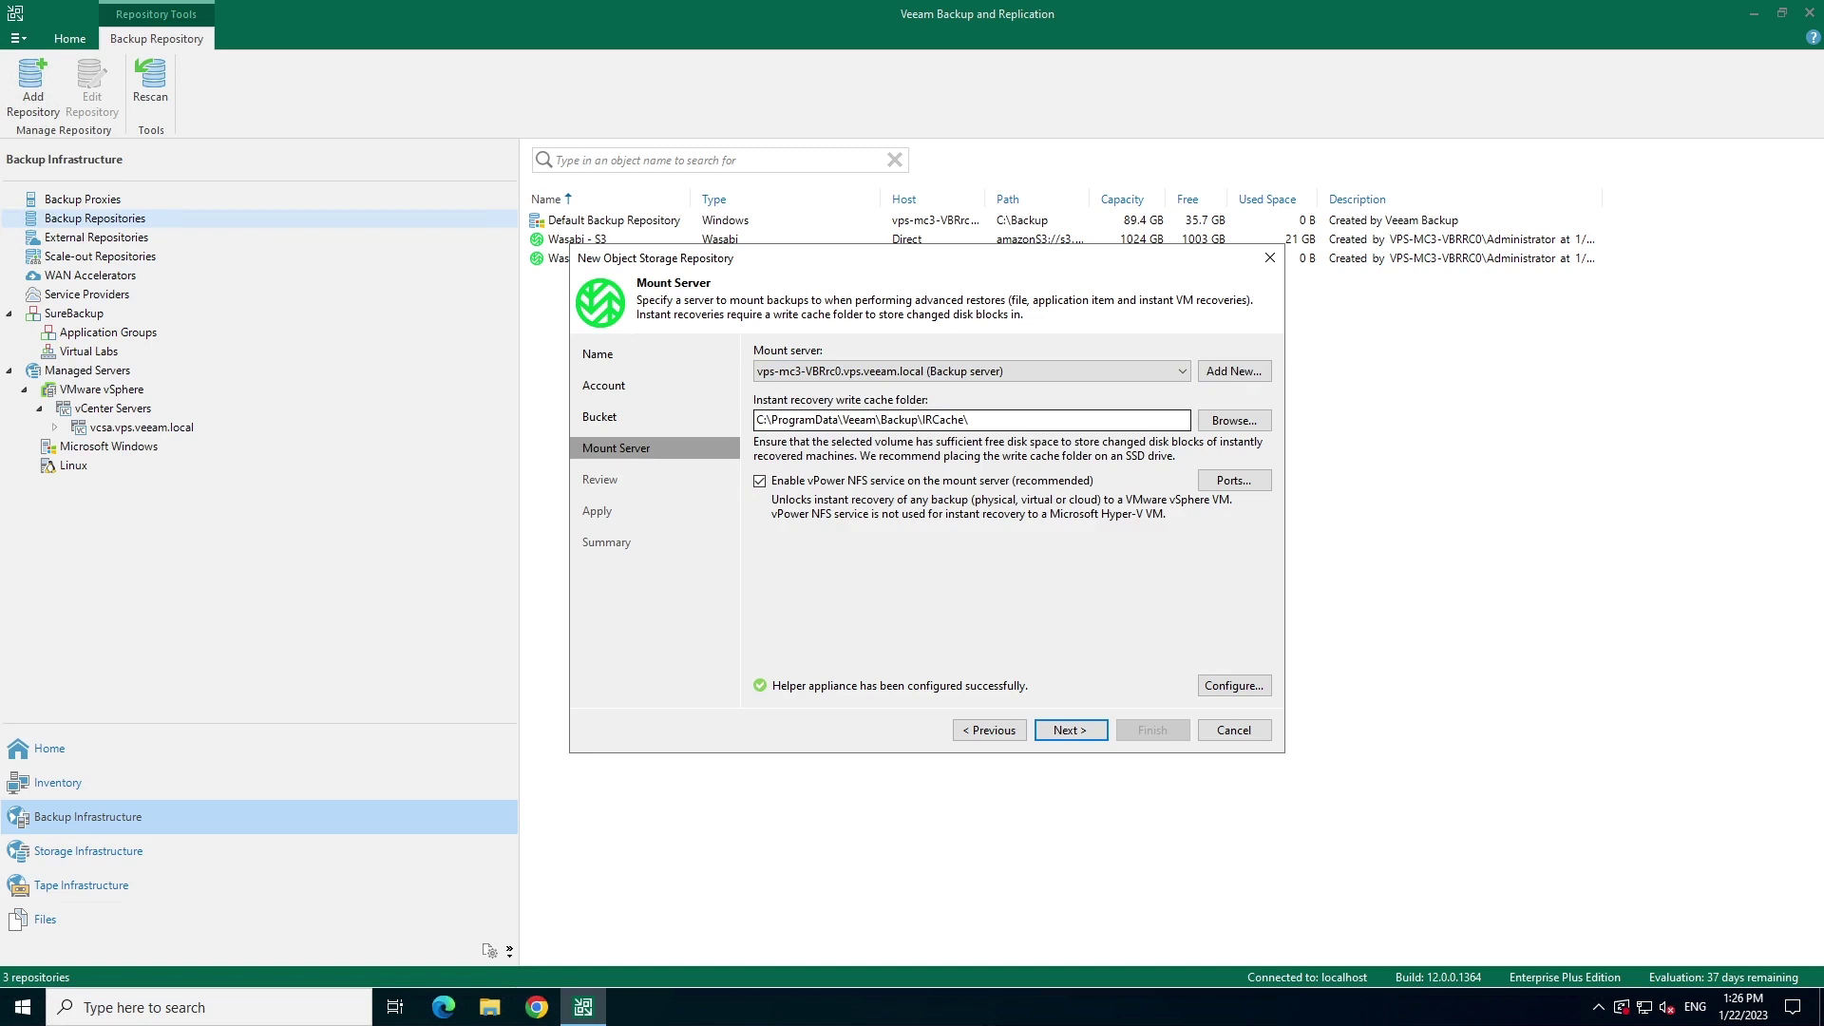
click(1235, 686)
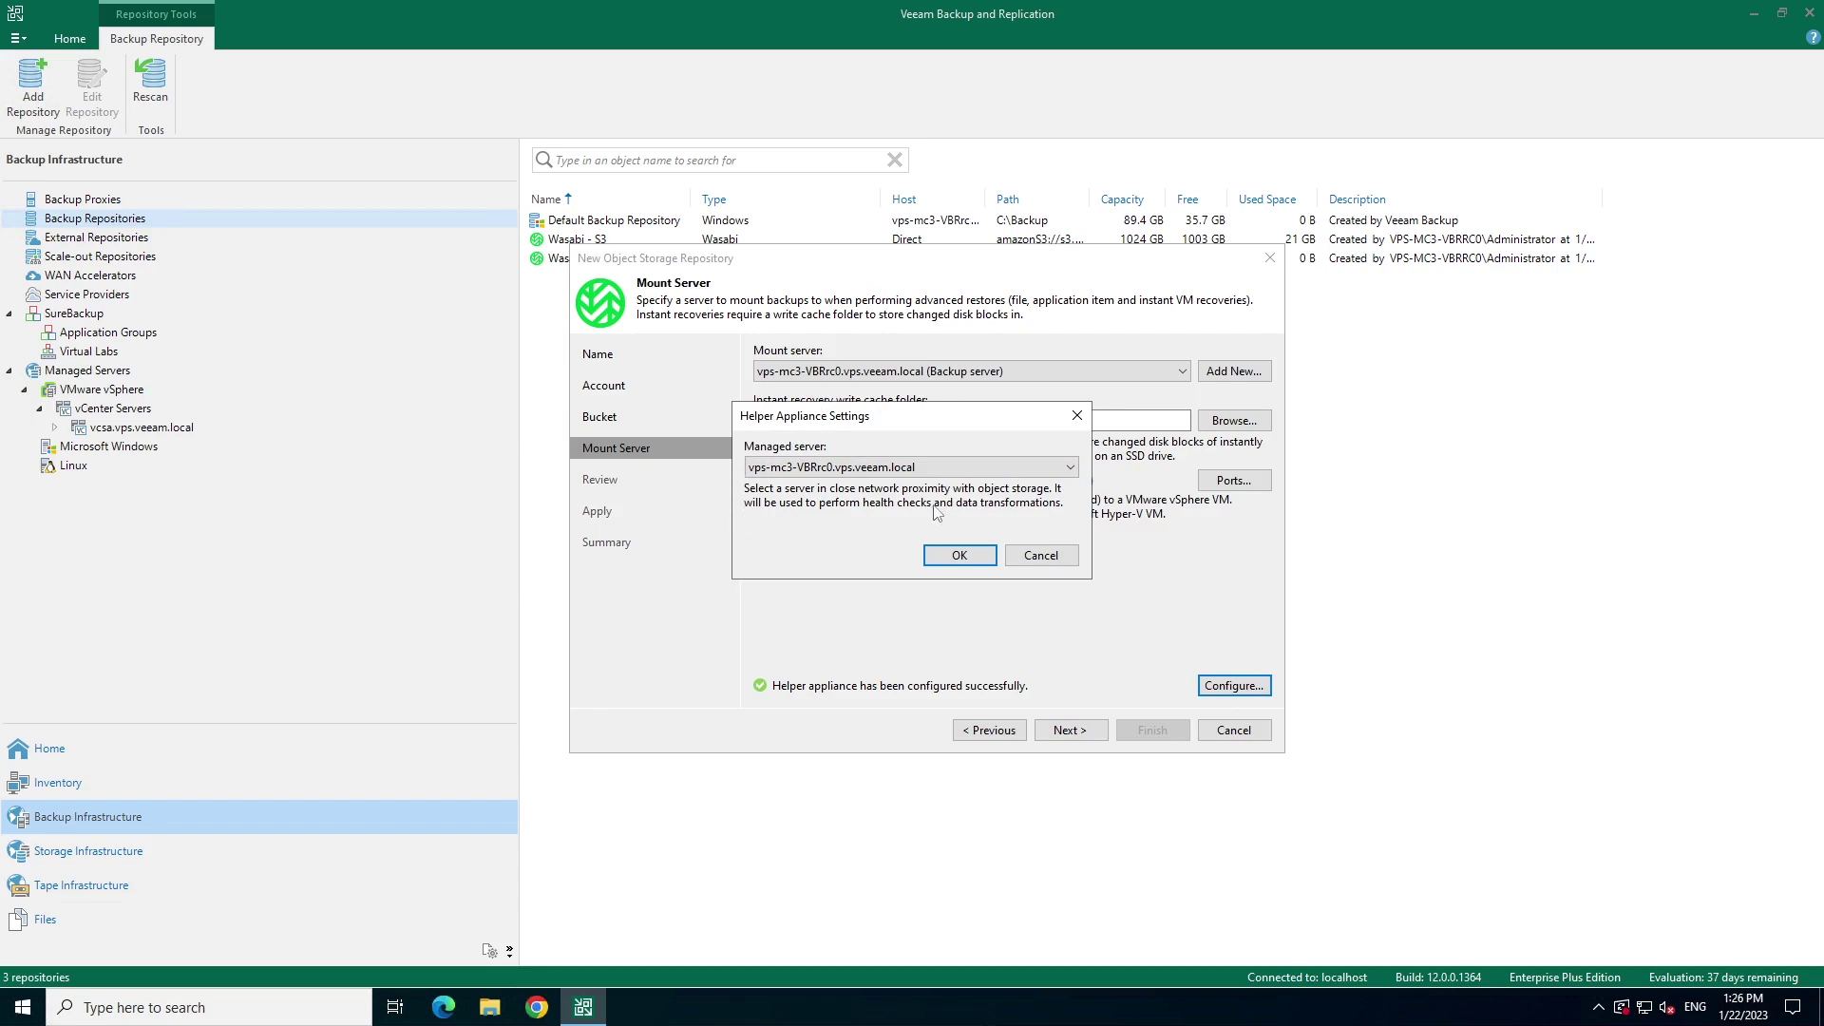
click(1041, 557)
click(1071, 731)
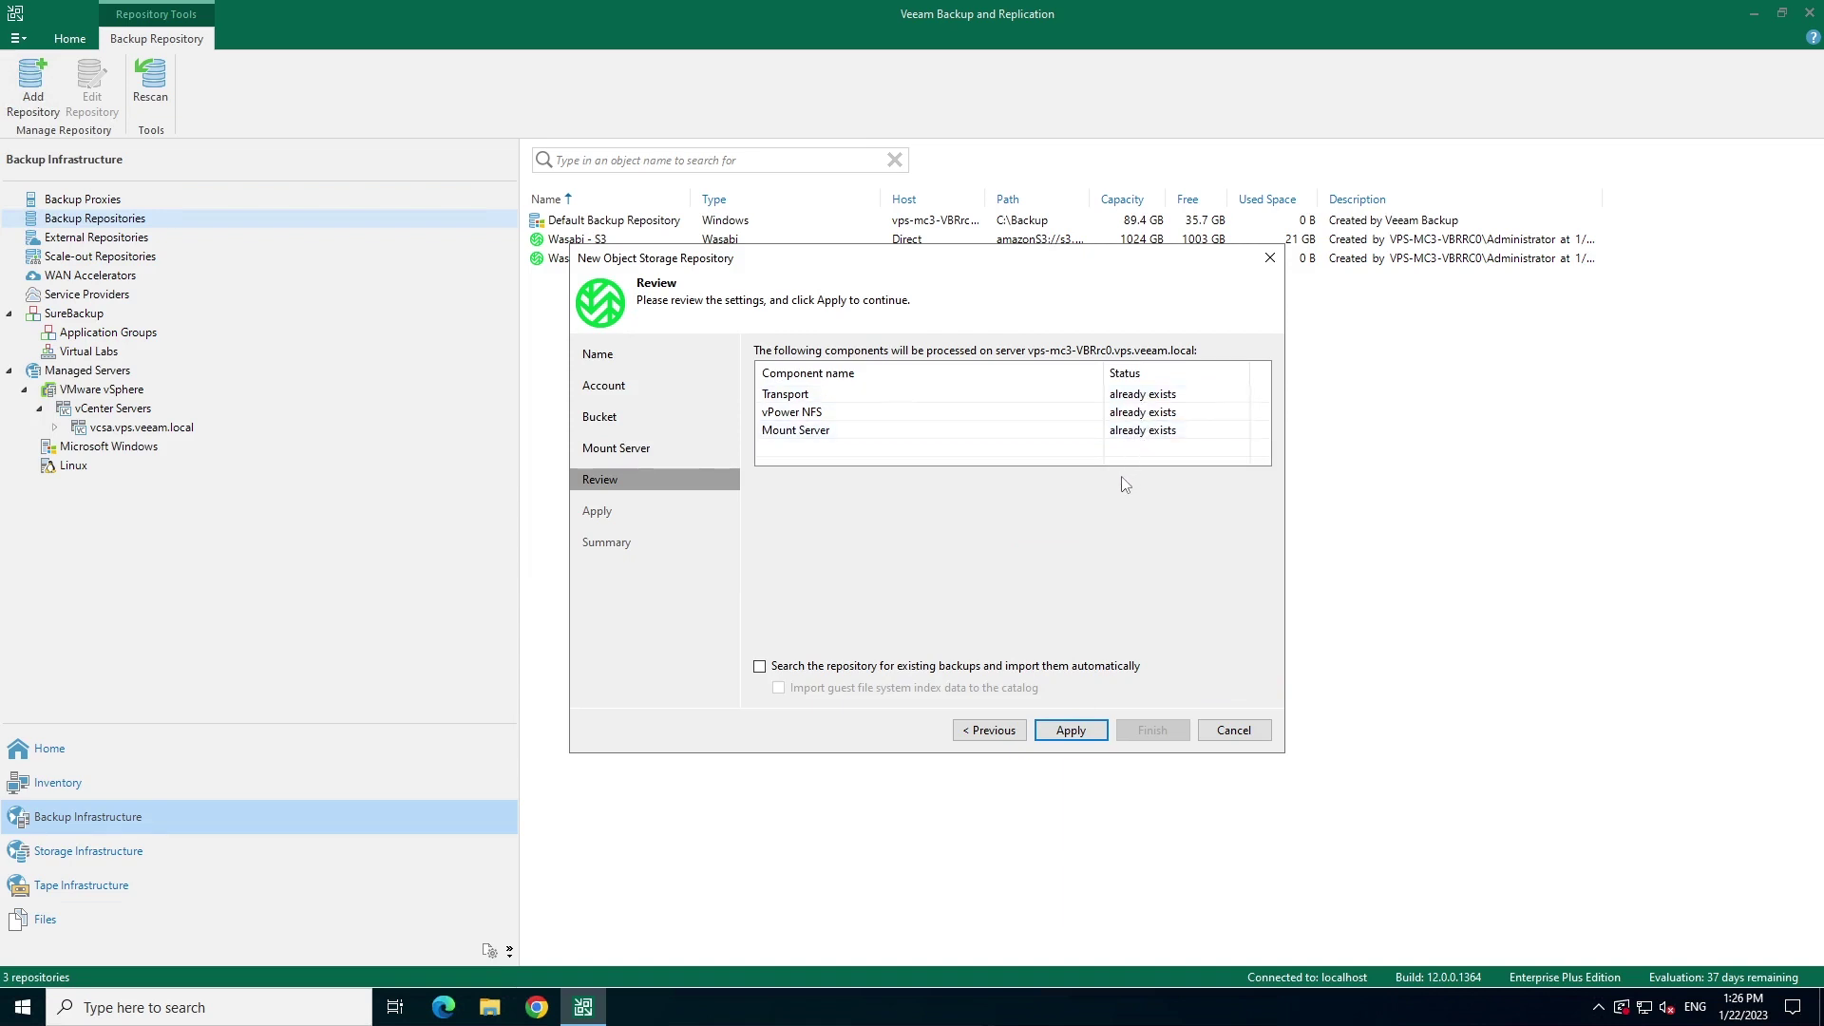
Enable searching for existing backups, apply, and finish creating Wasabi - Demo.
click(1096, 667)
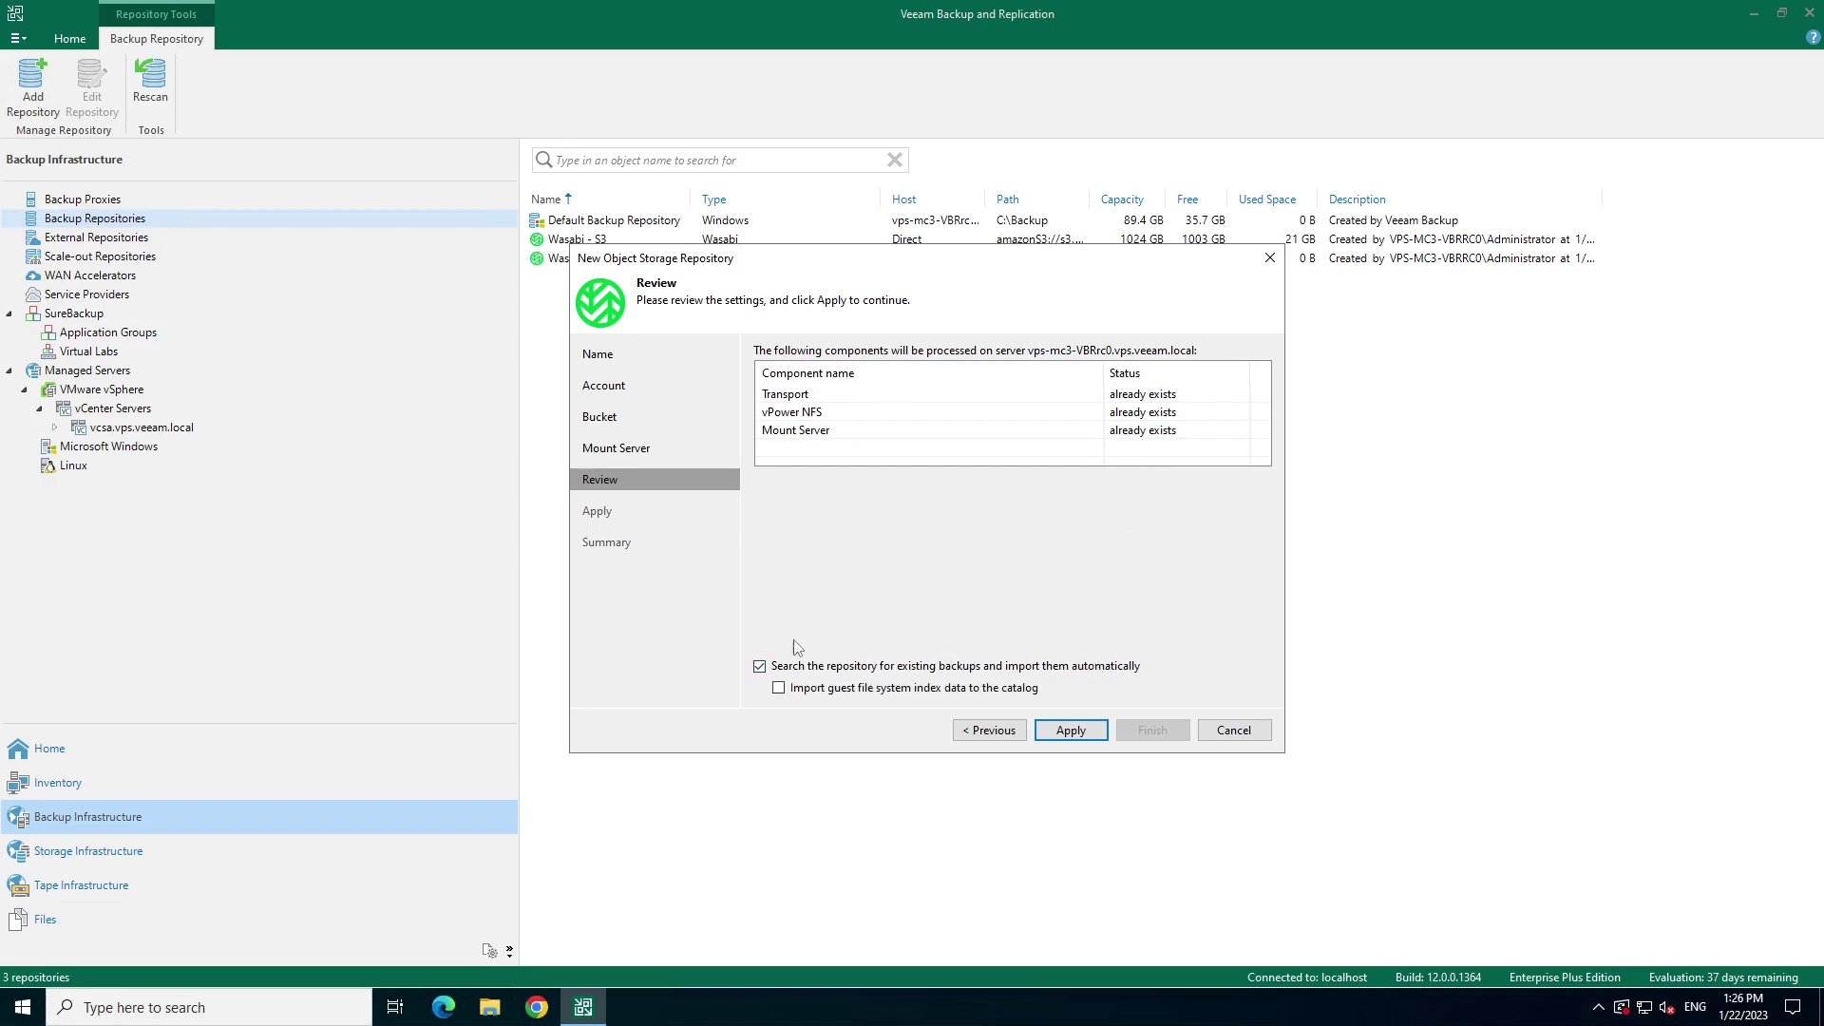
click(1066, 730)
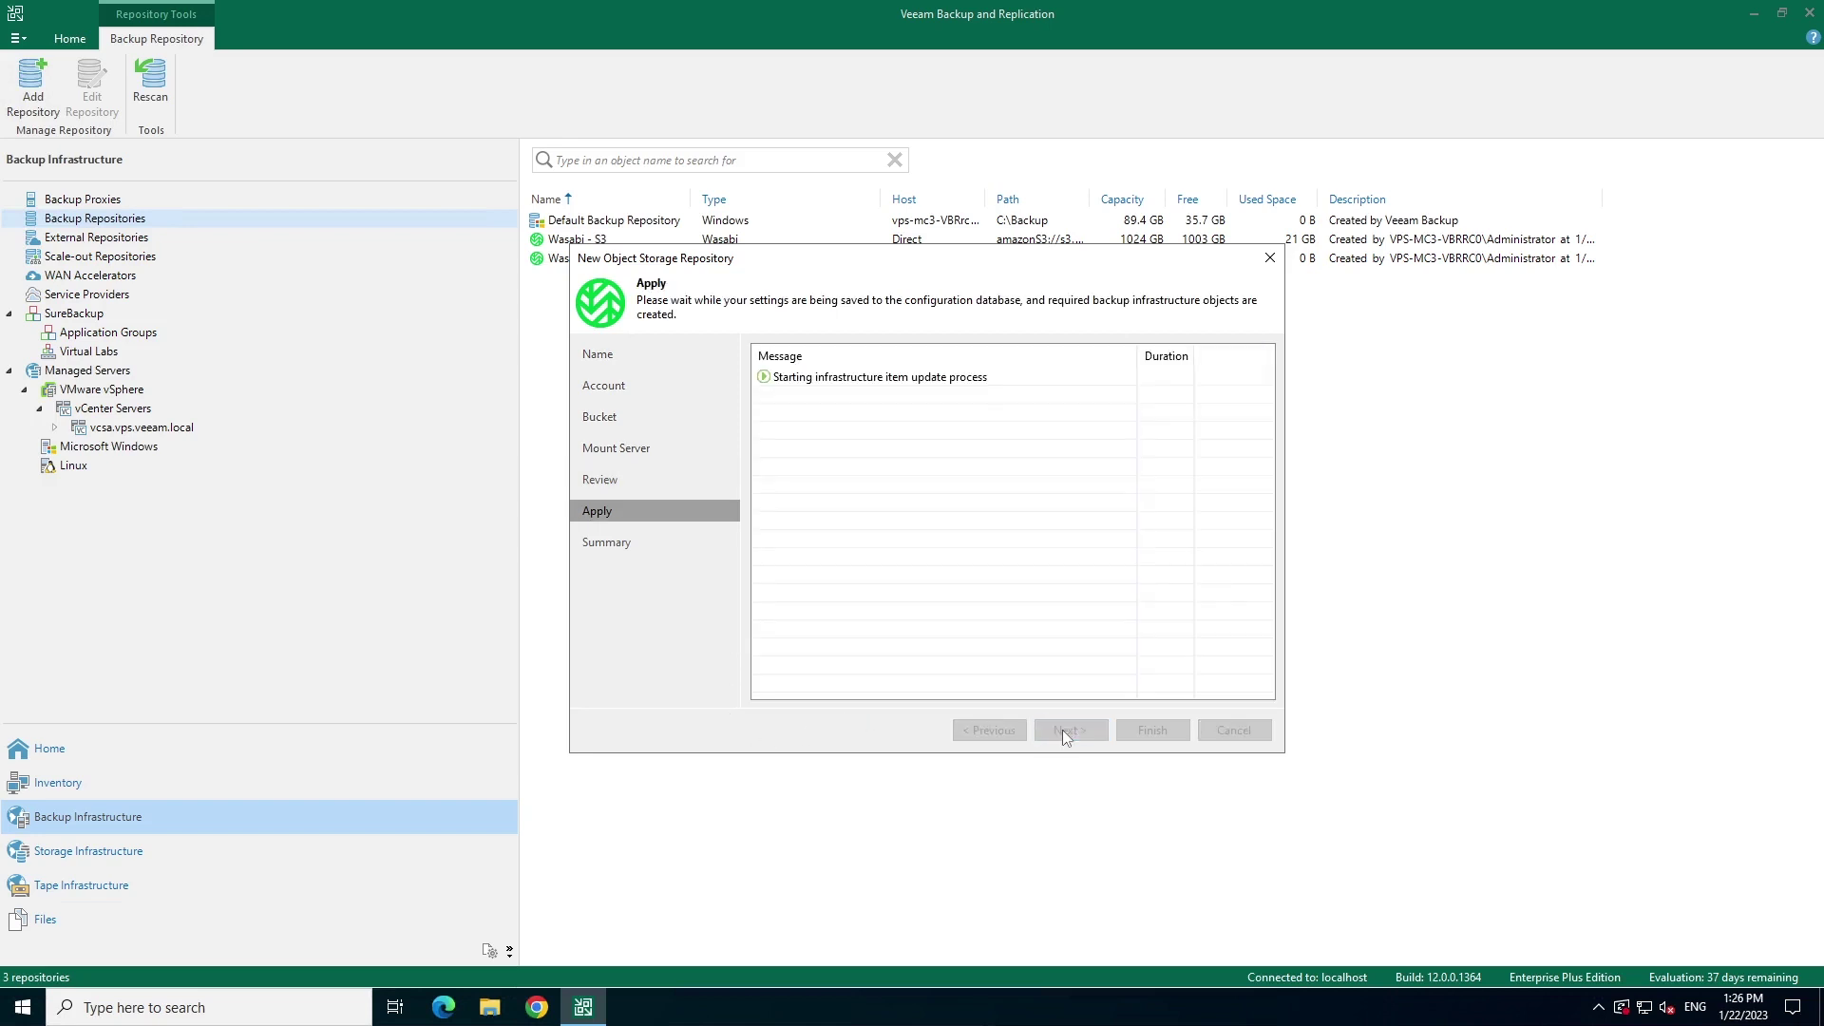
click(1064, 728)
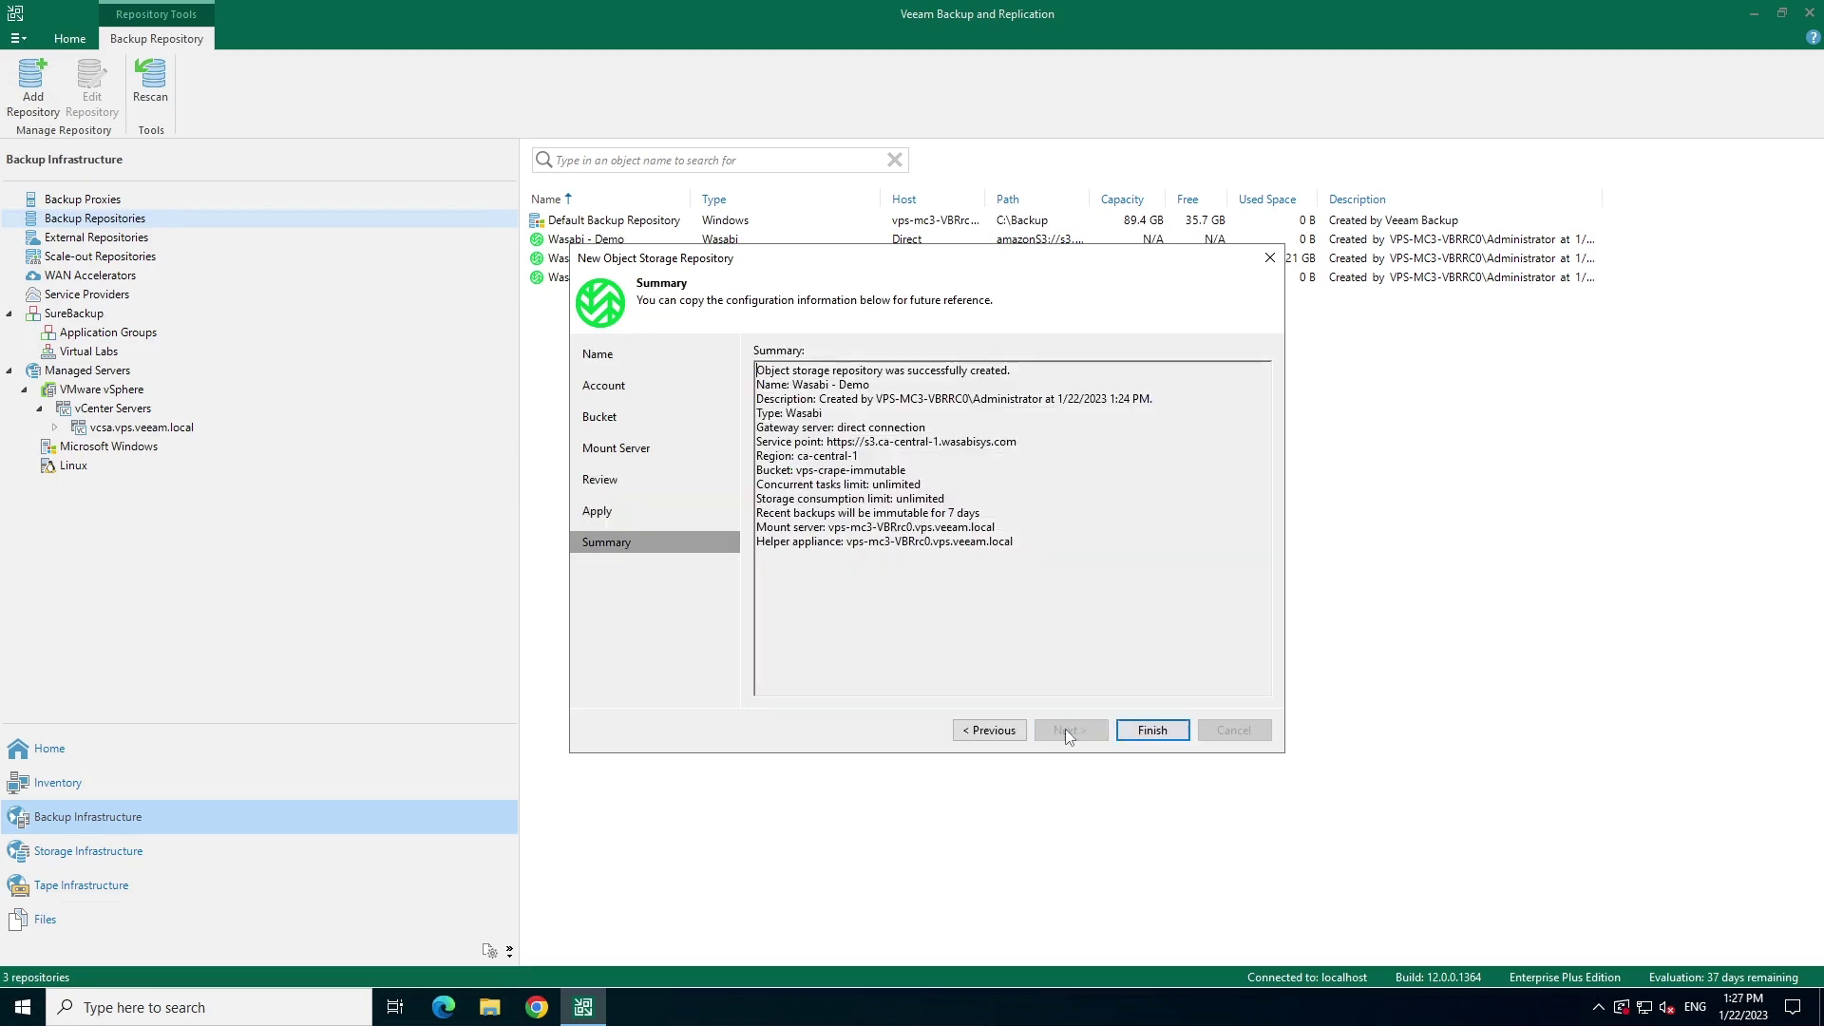
drag(793, 513, 979, 513)
click(1152, 730)
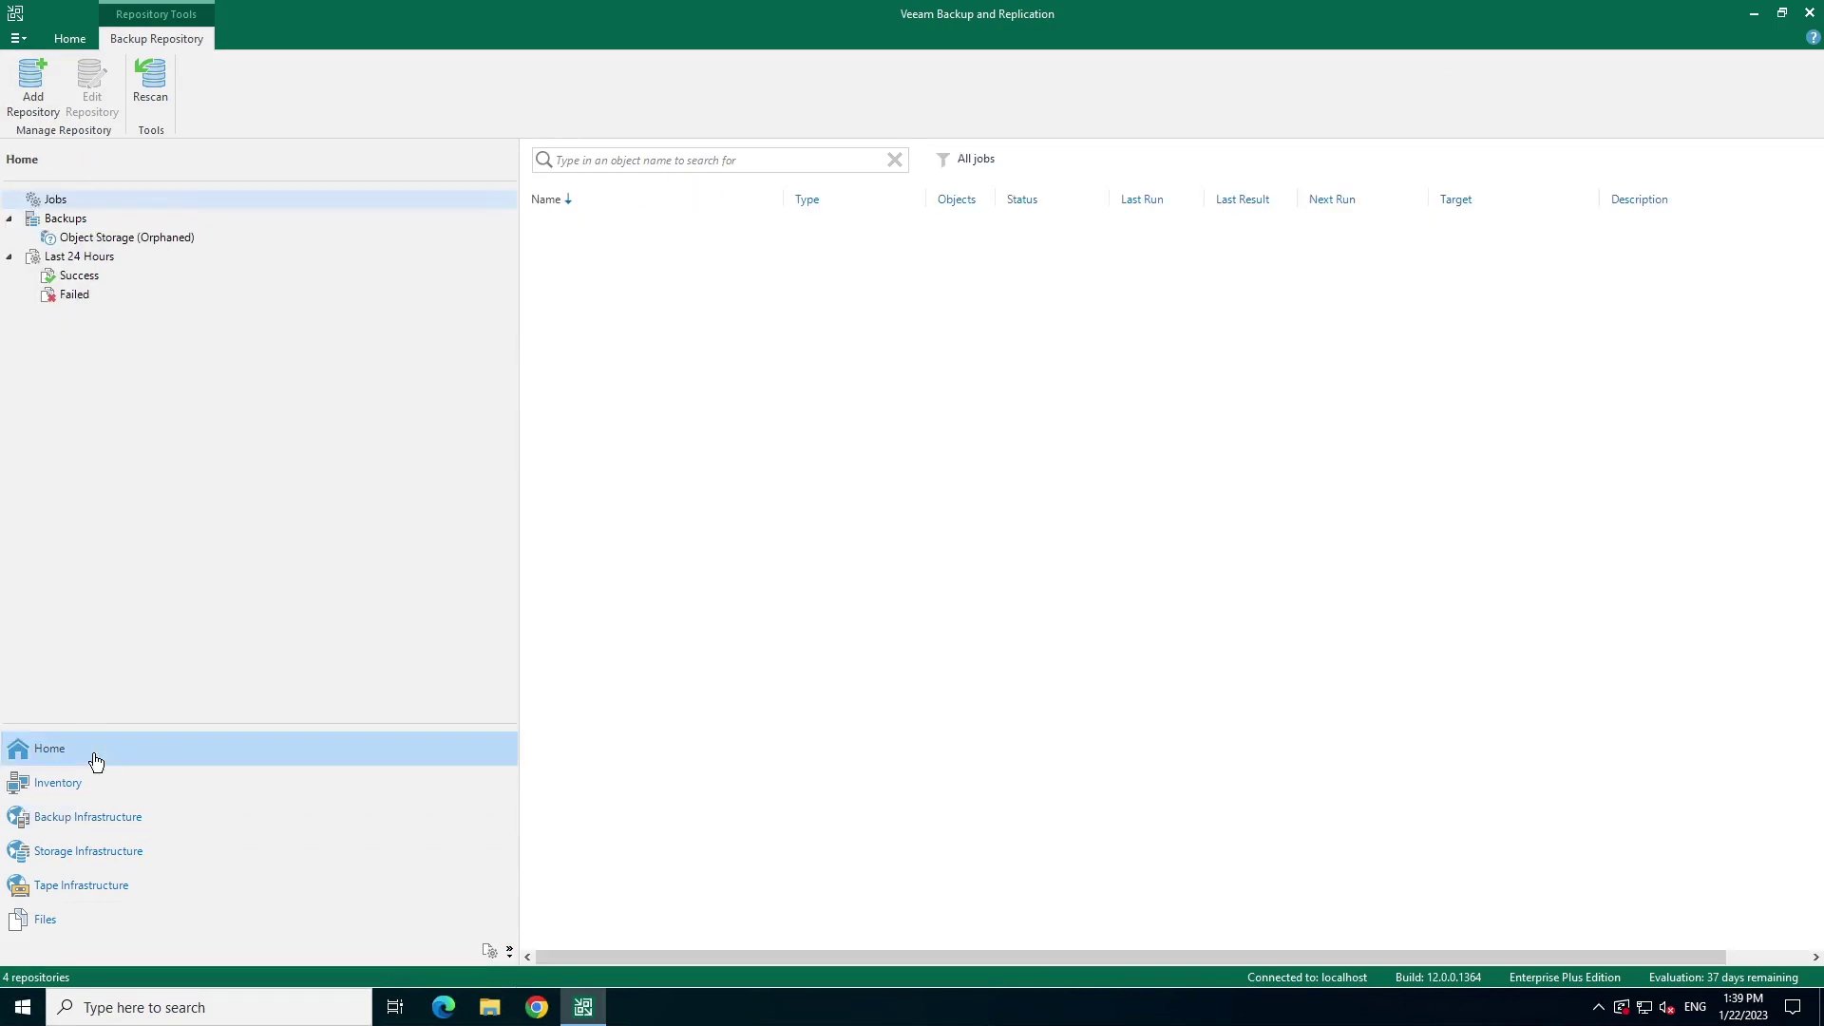
Create a Virtual machine backup job named 'Object Storage - Demo Job' and continue.
click(19, 113)
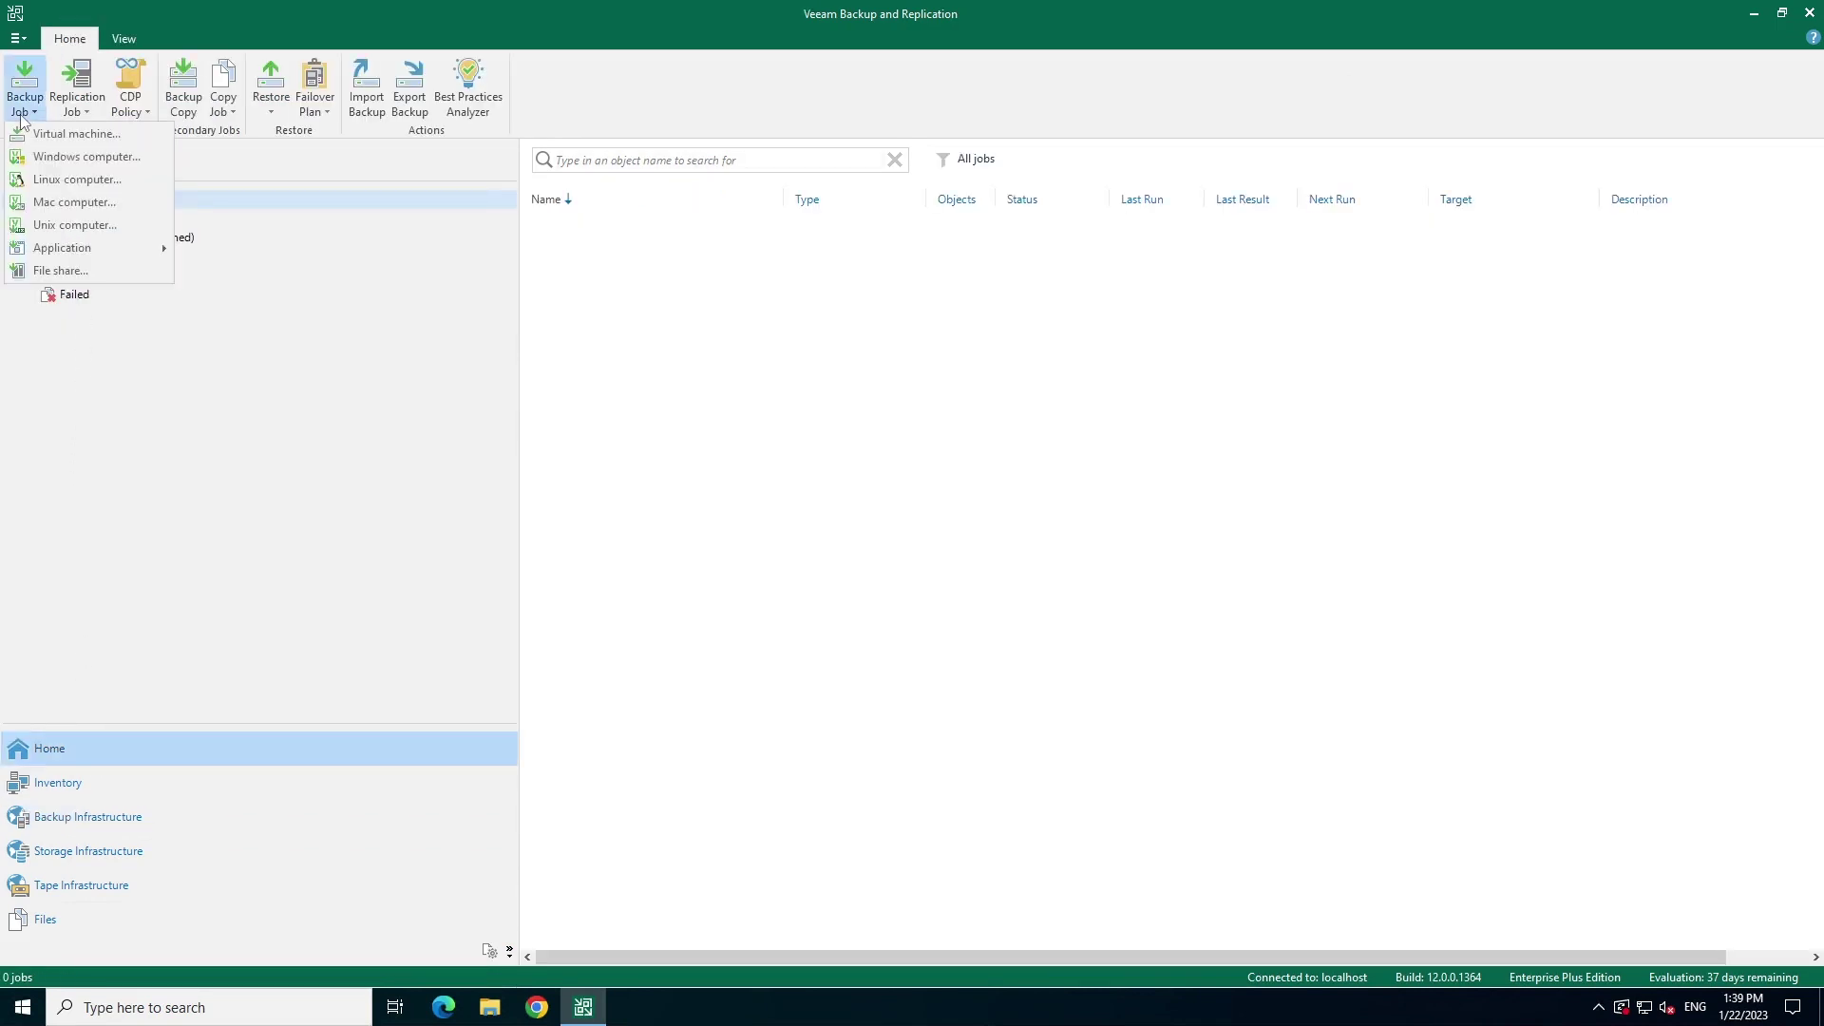
click(29, 137)
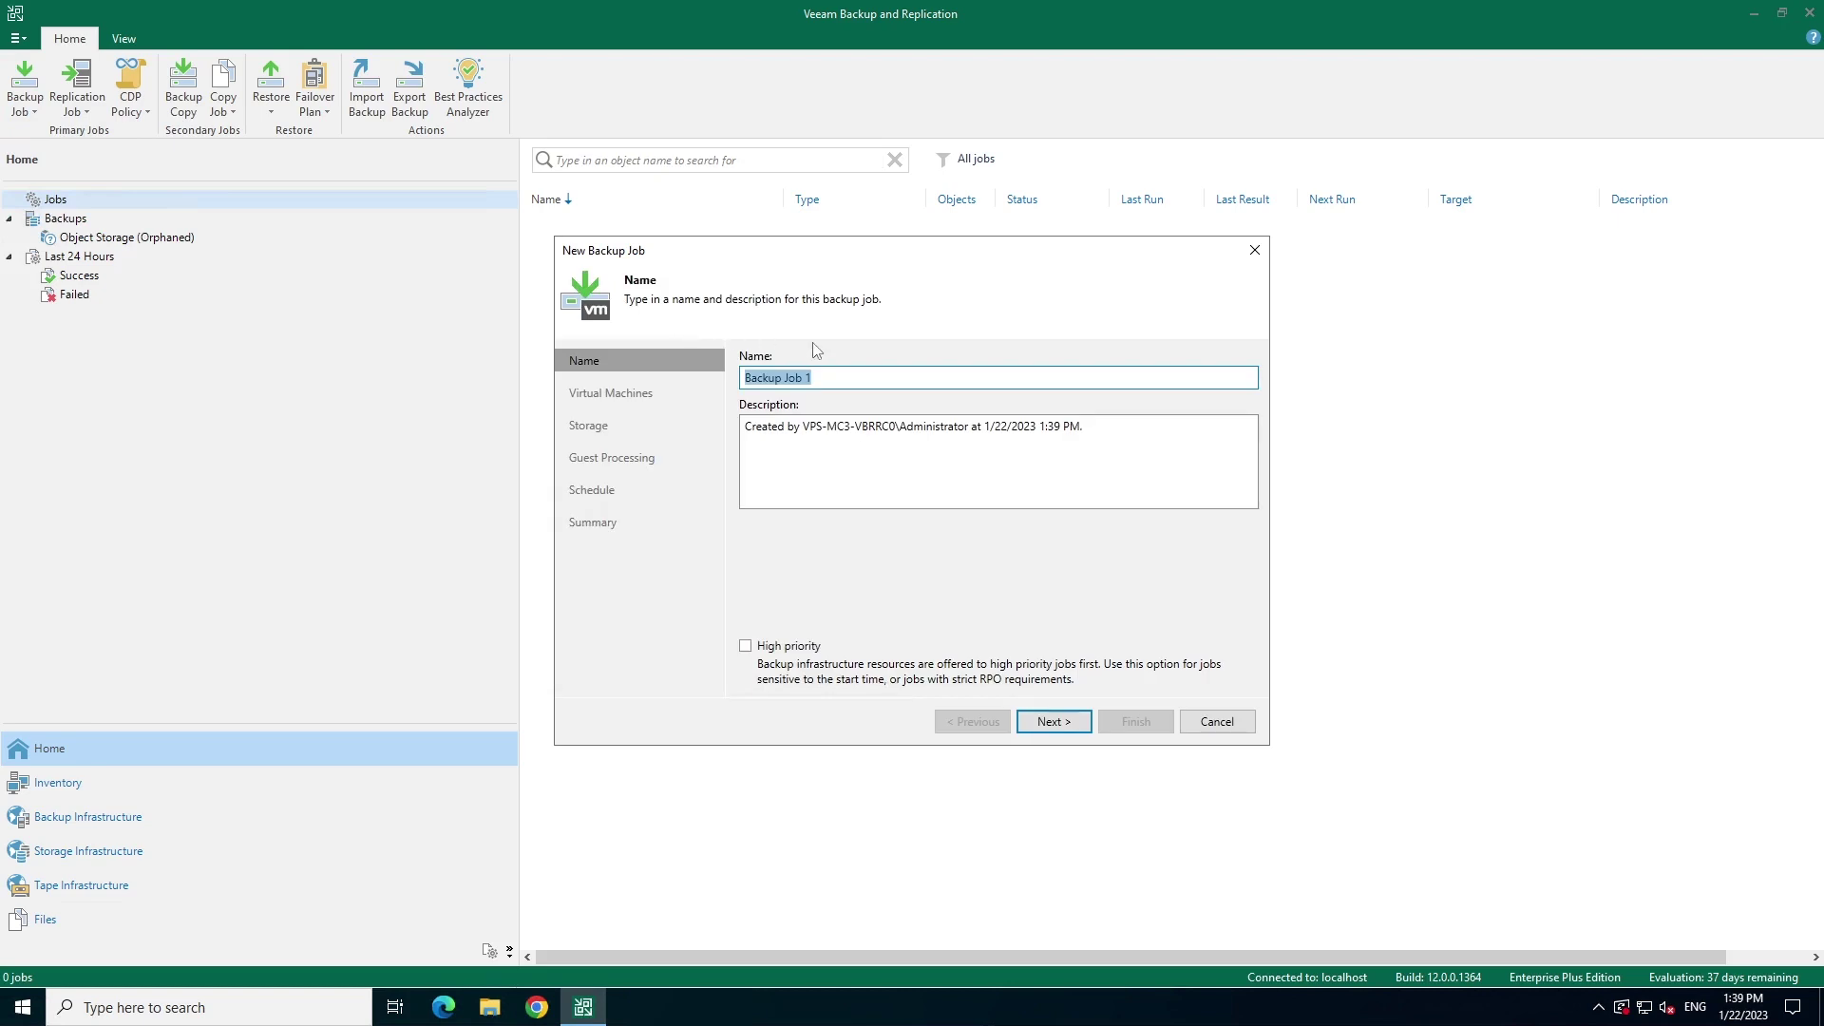
text(Object Storage - Demo Job)
click(1043, 722)
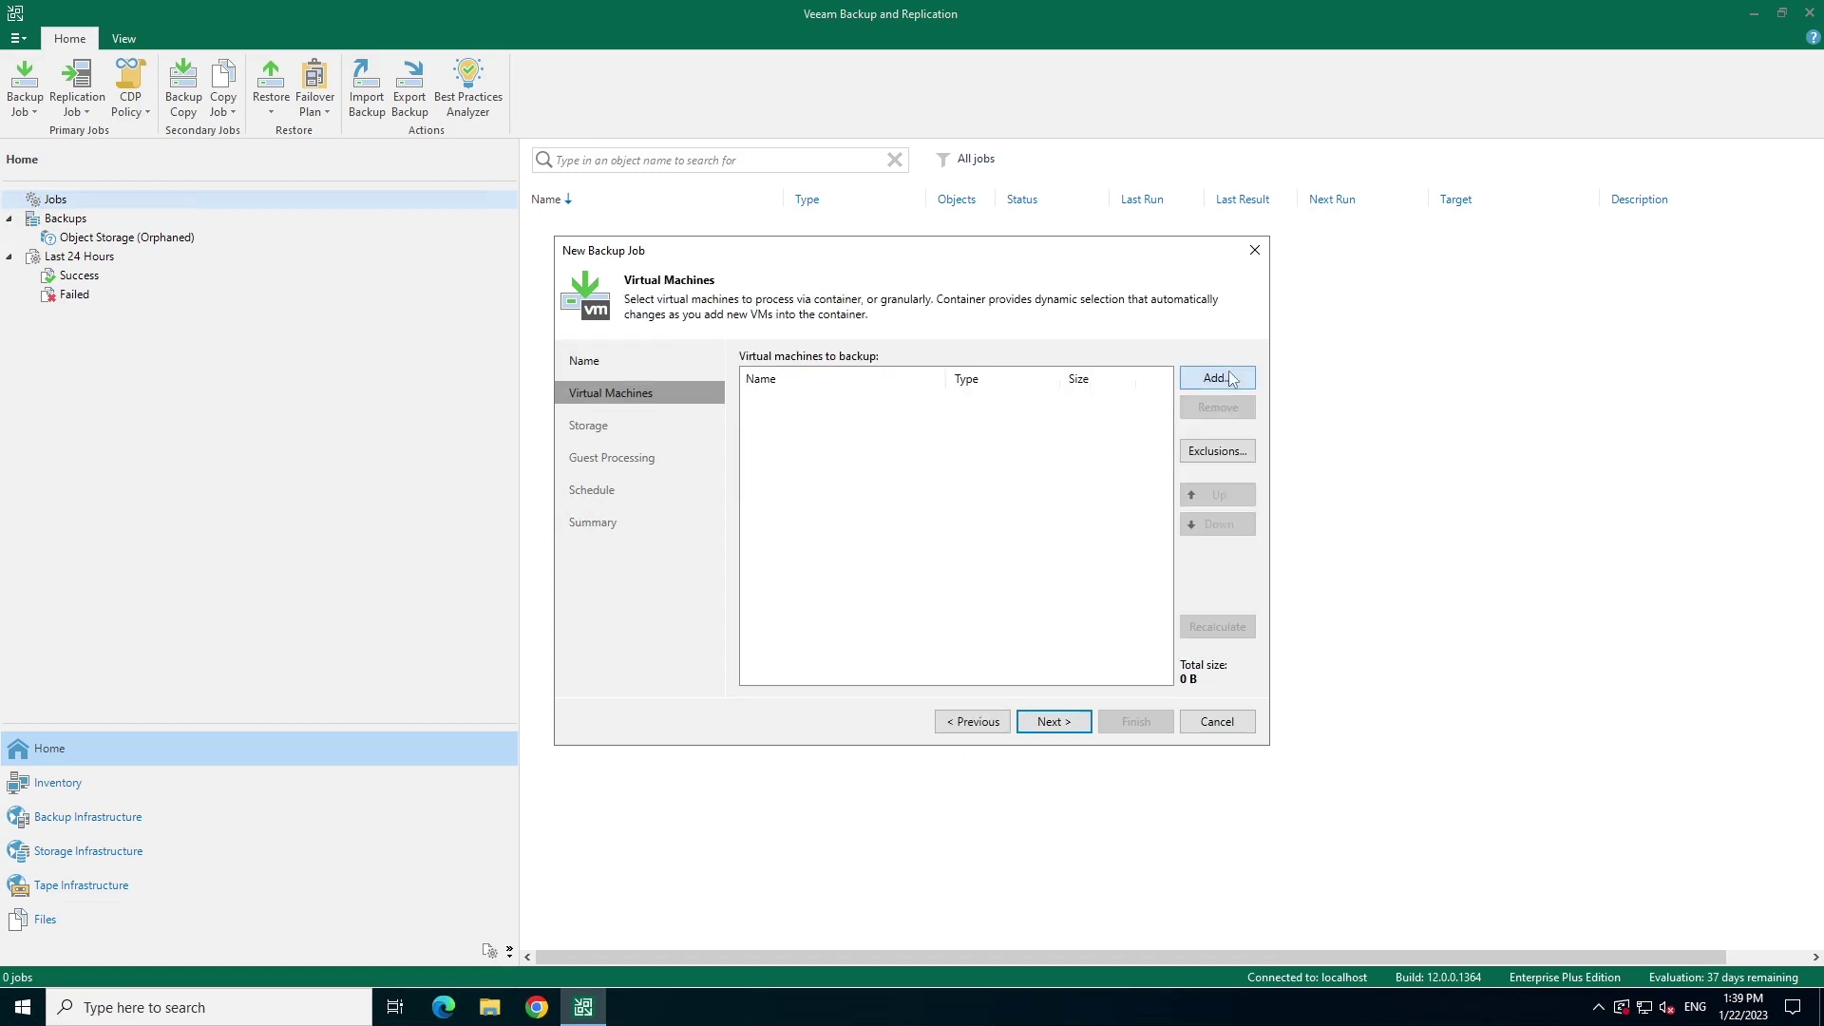
Search for 'dc' and add the dc01 and dc02 virtual machines to the job.
click(1216, 379)
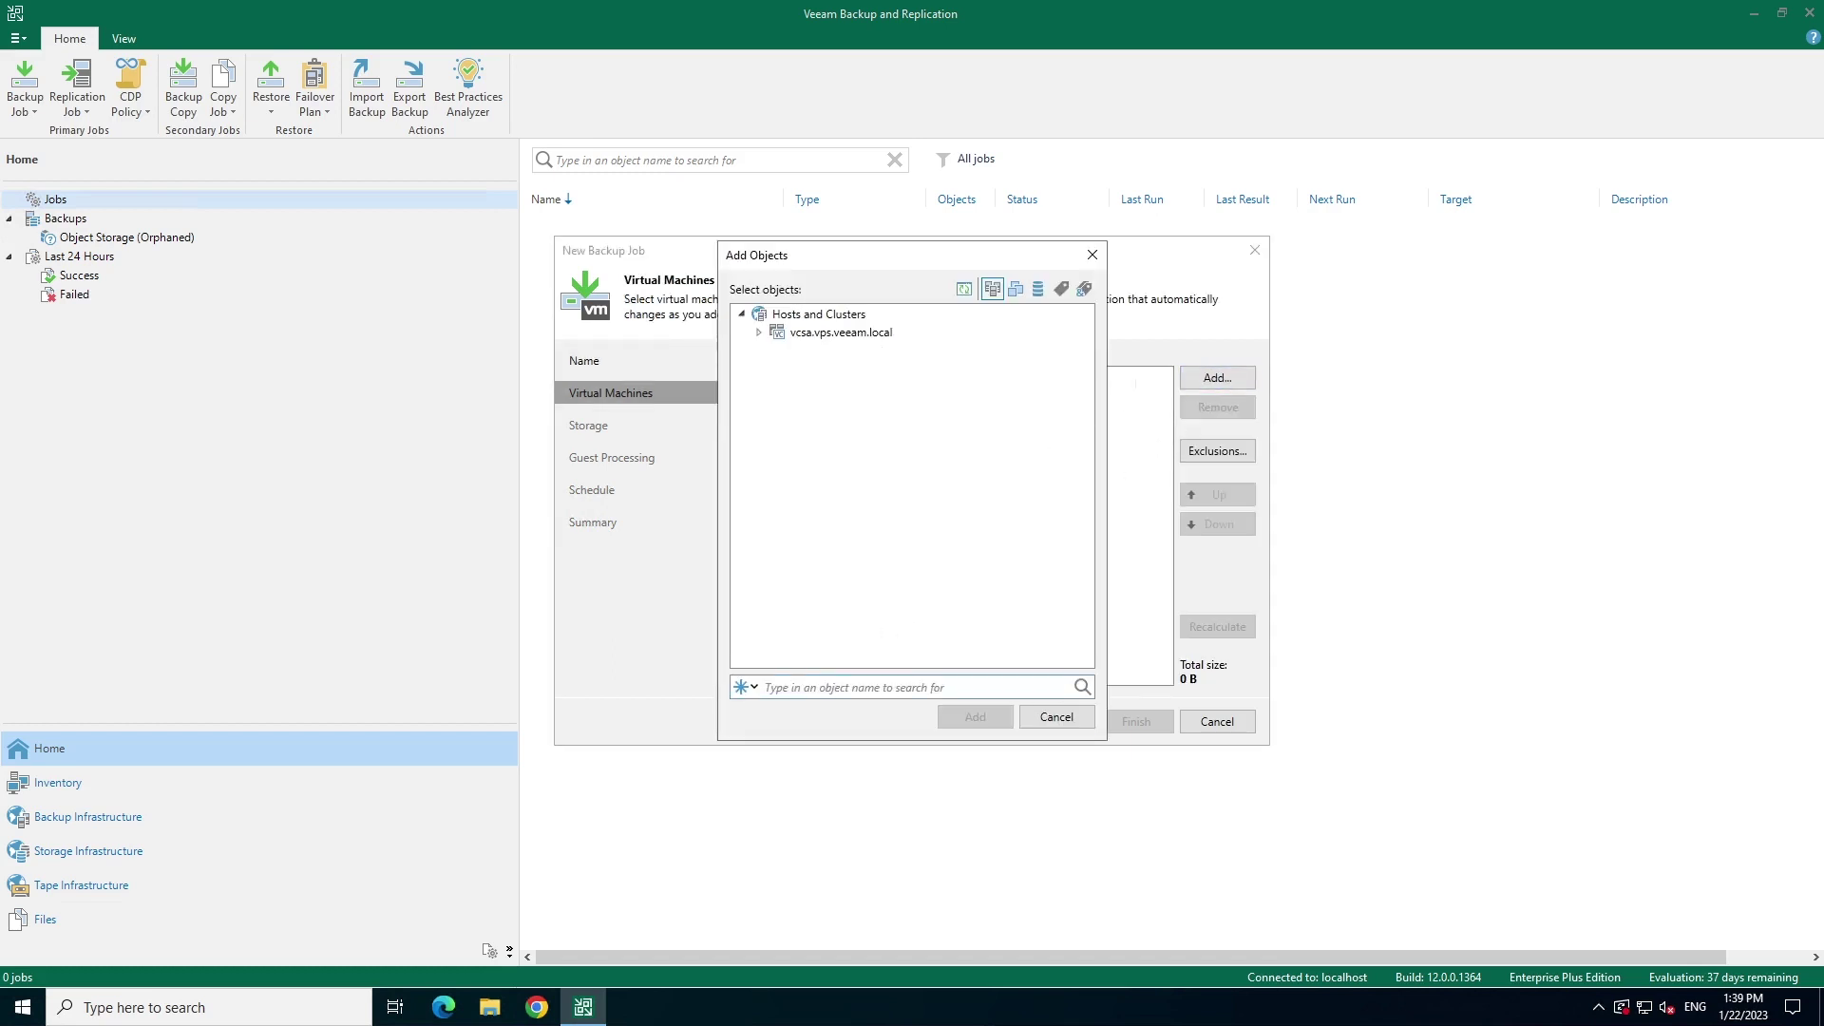
click(766, 686)
text(dc)
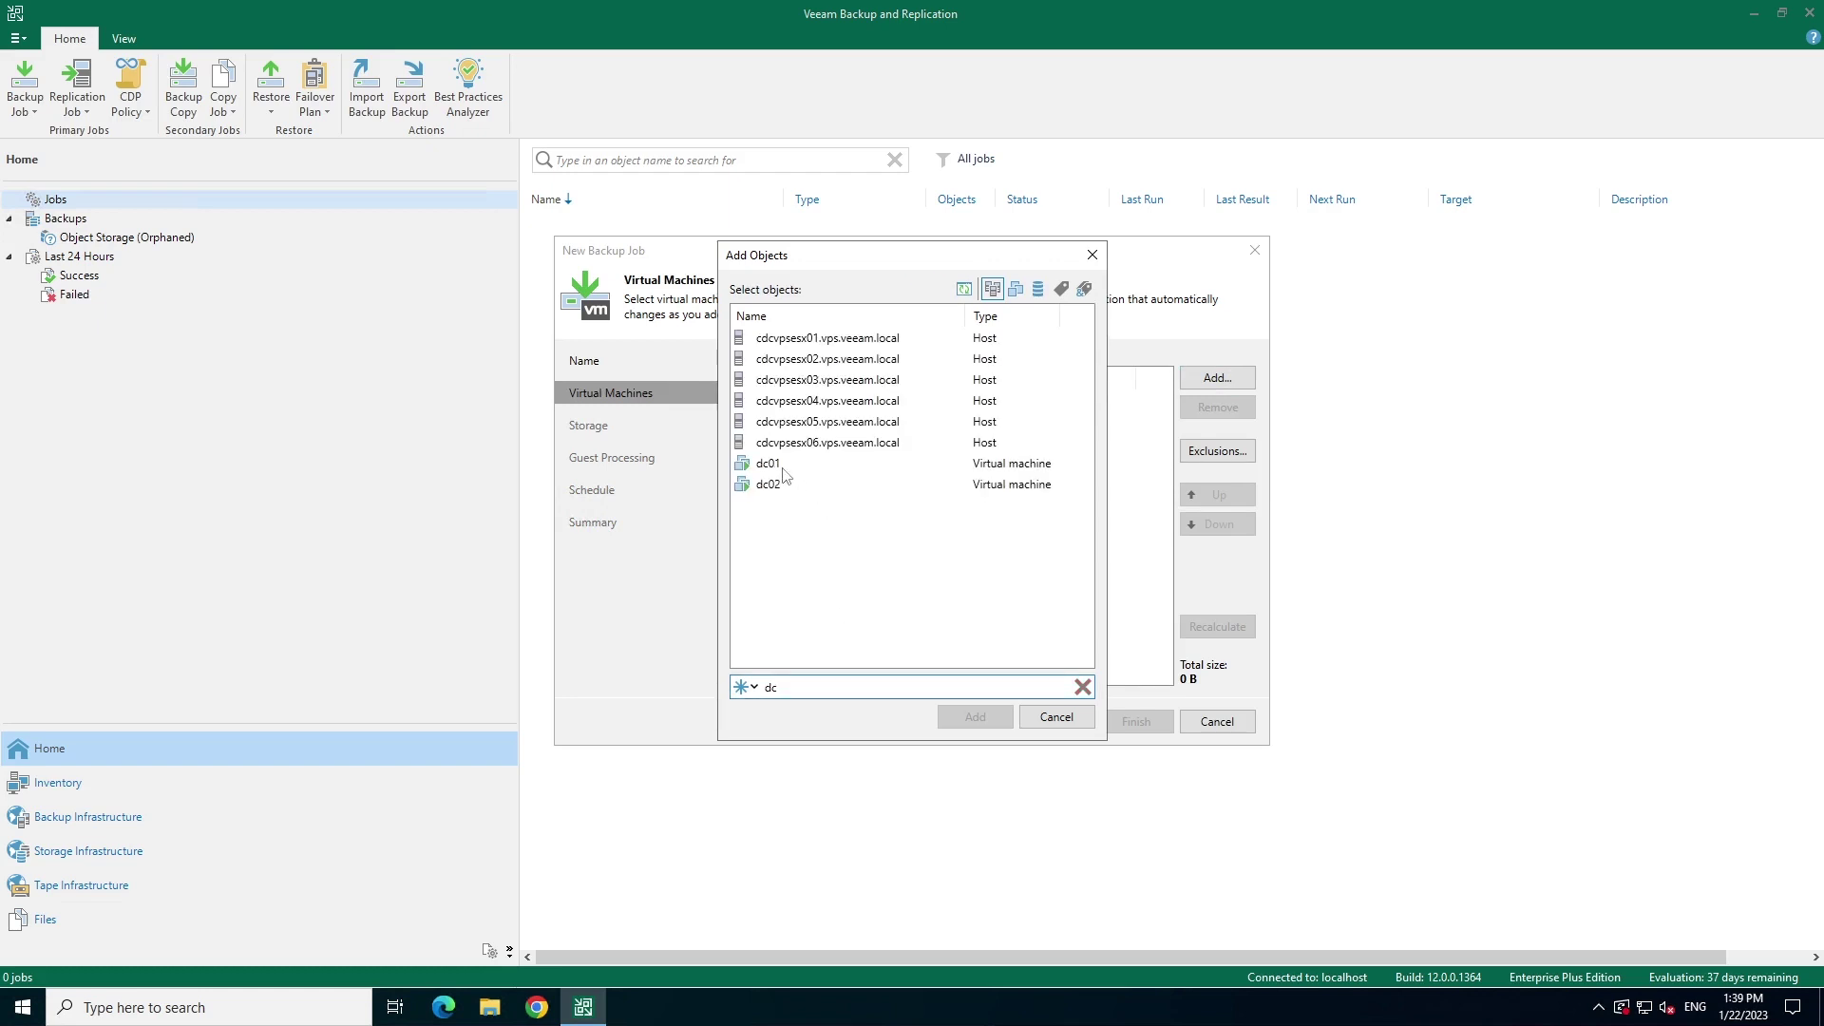
click(785, 472)
ctrl+click(777, 488)
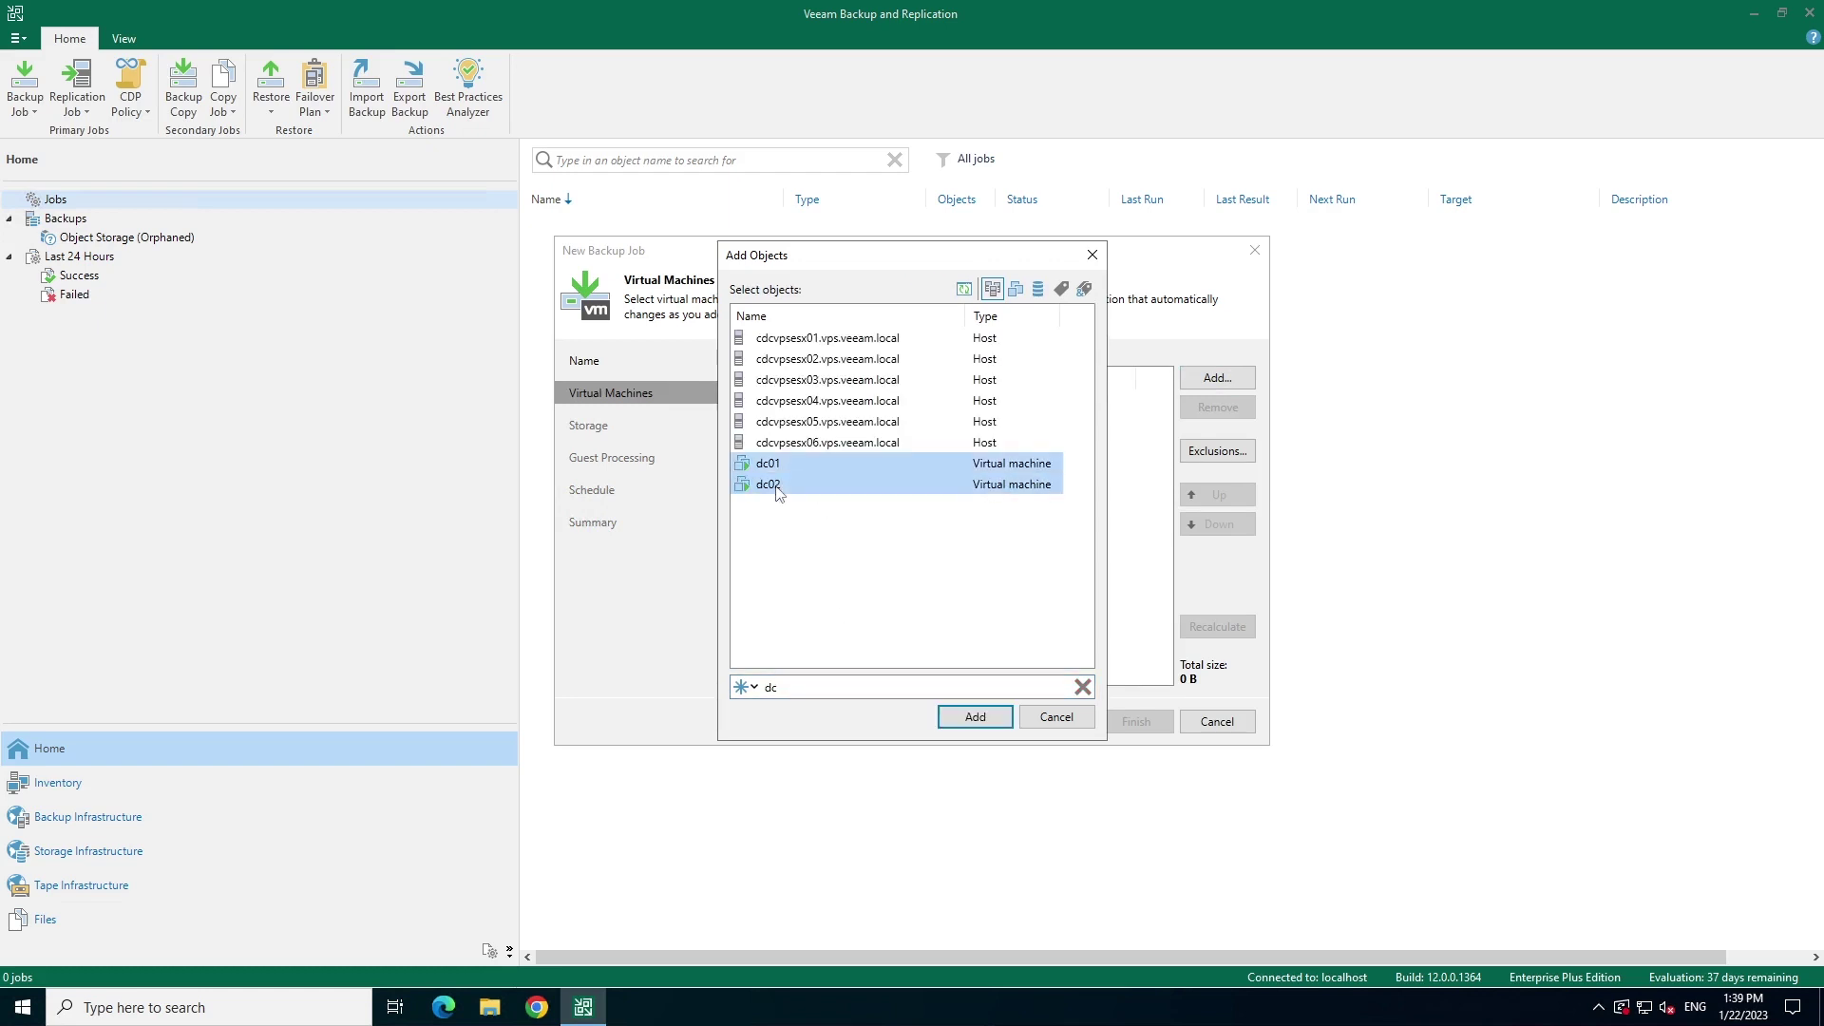
click(961, 722)
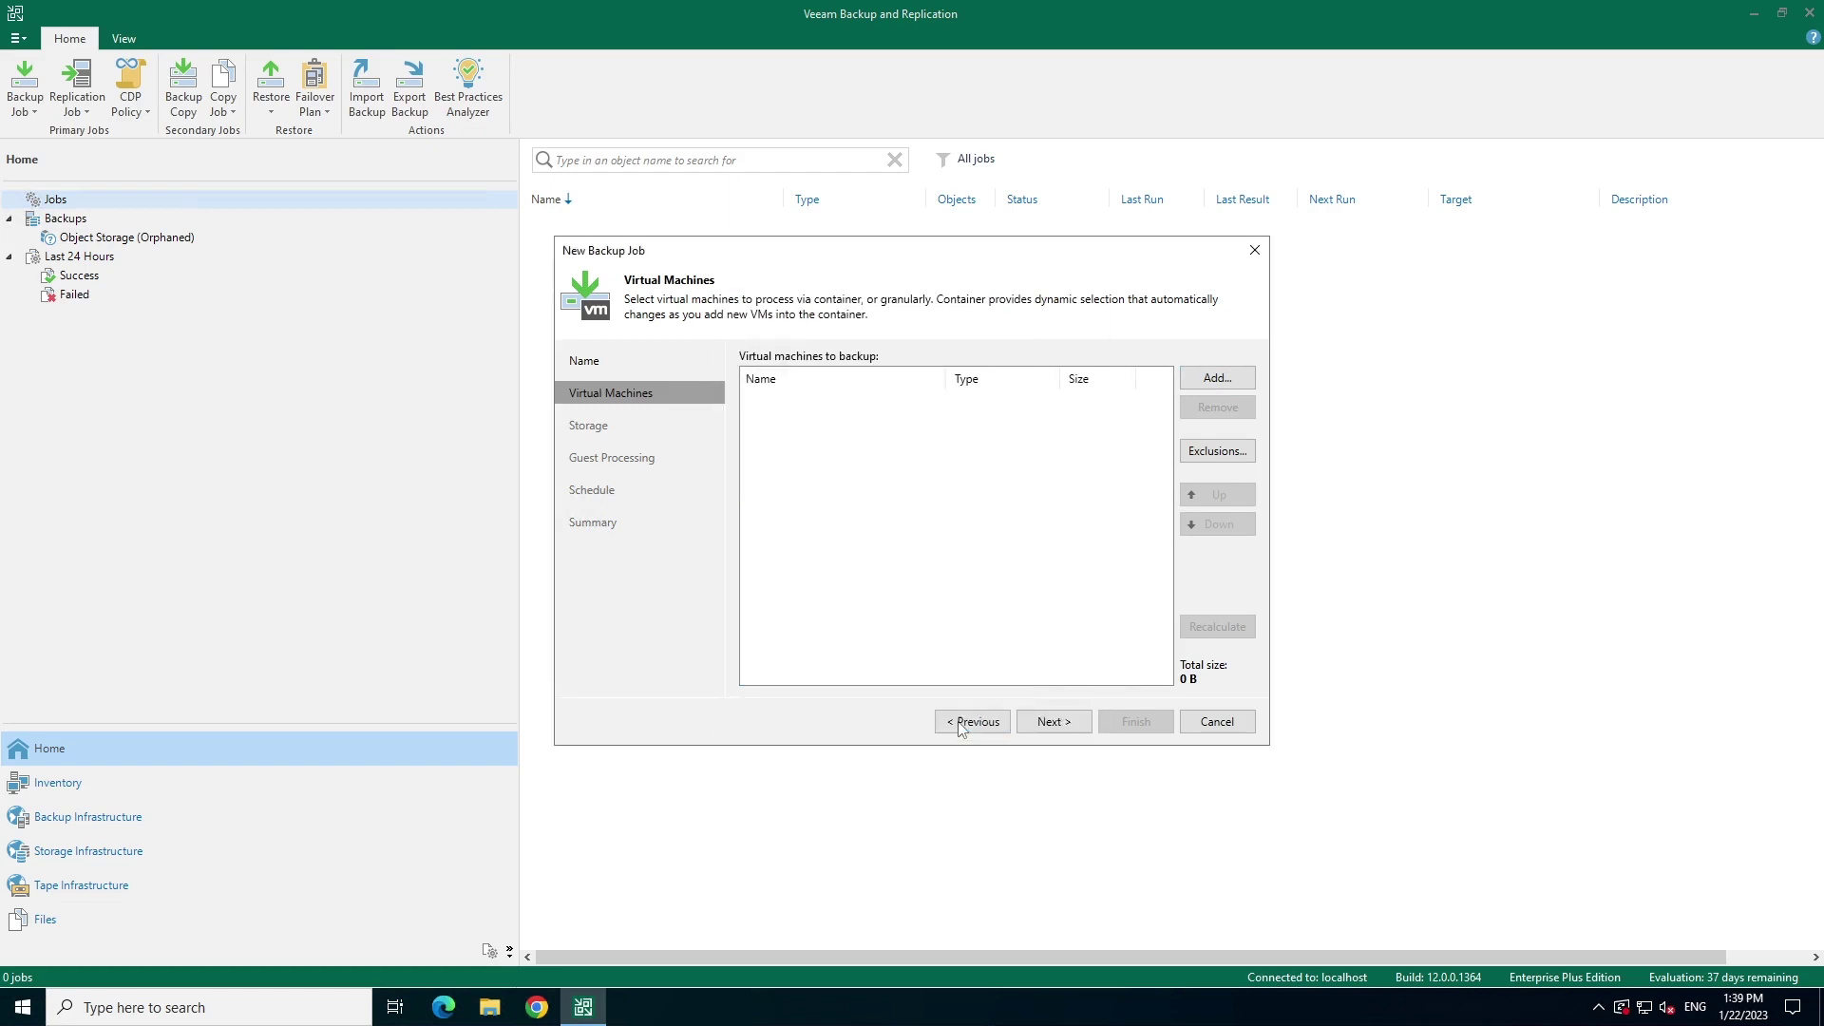
Set the job's backup repository to Wasabi - Demo.
click(1057, 722)
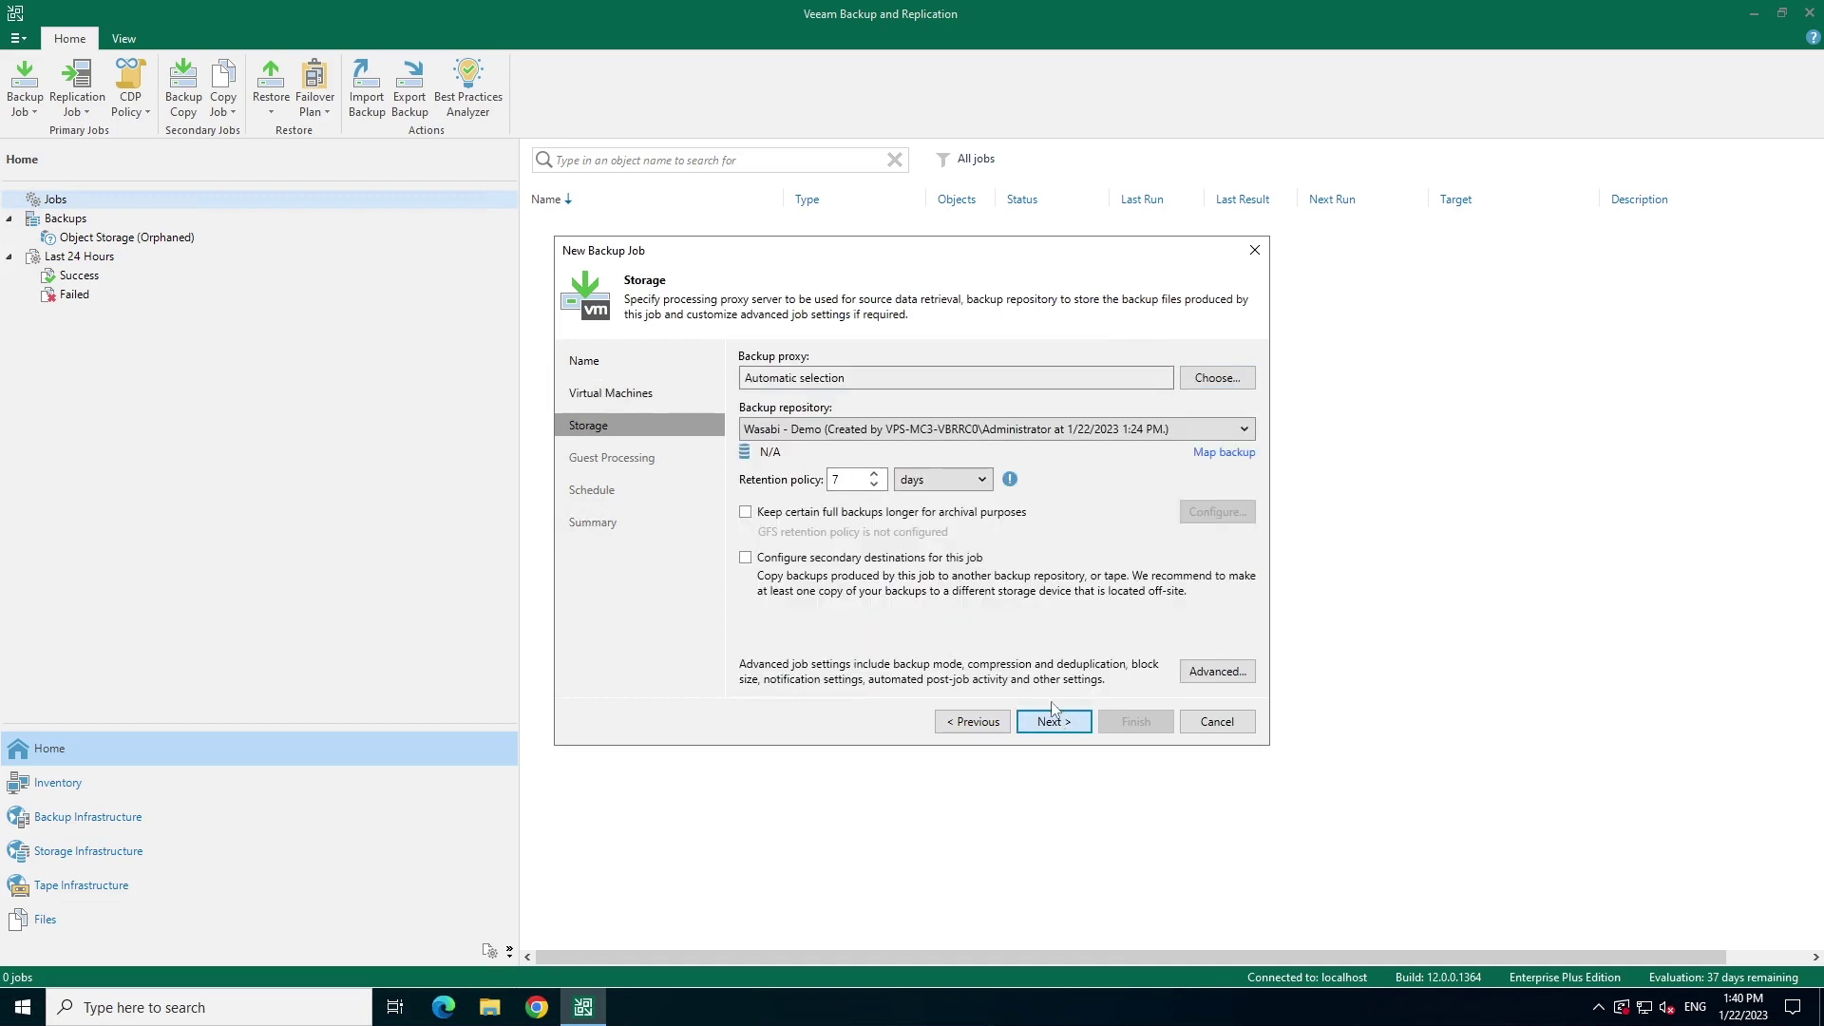
click(1100, 430)
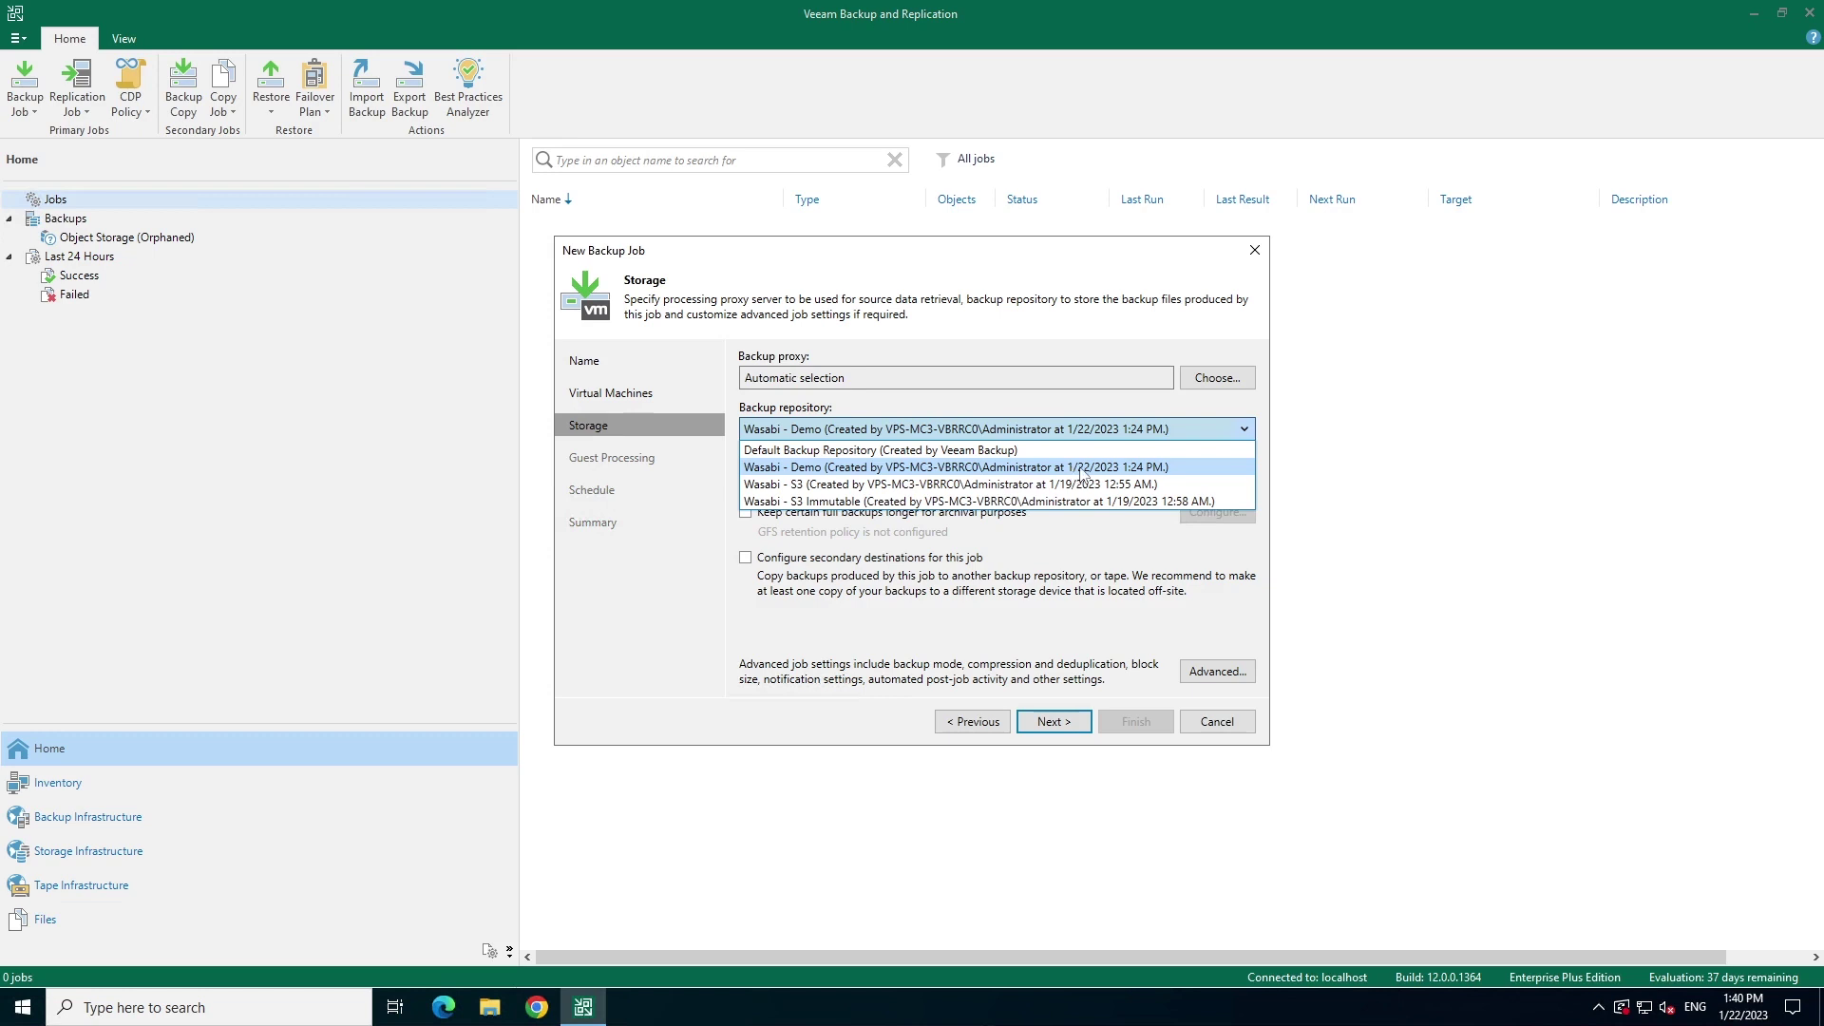
click(1083, 468)
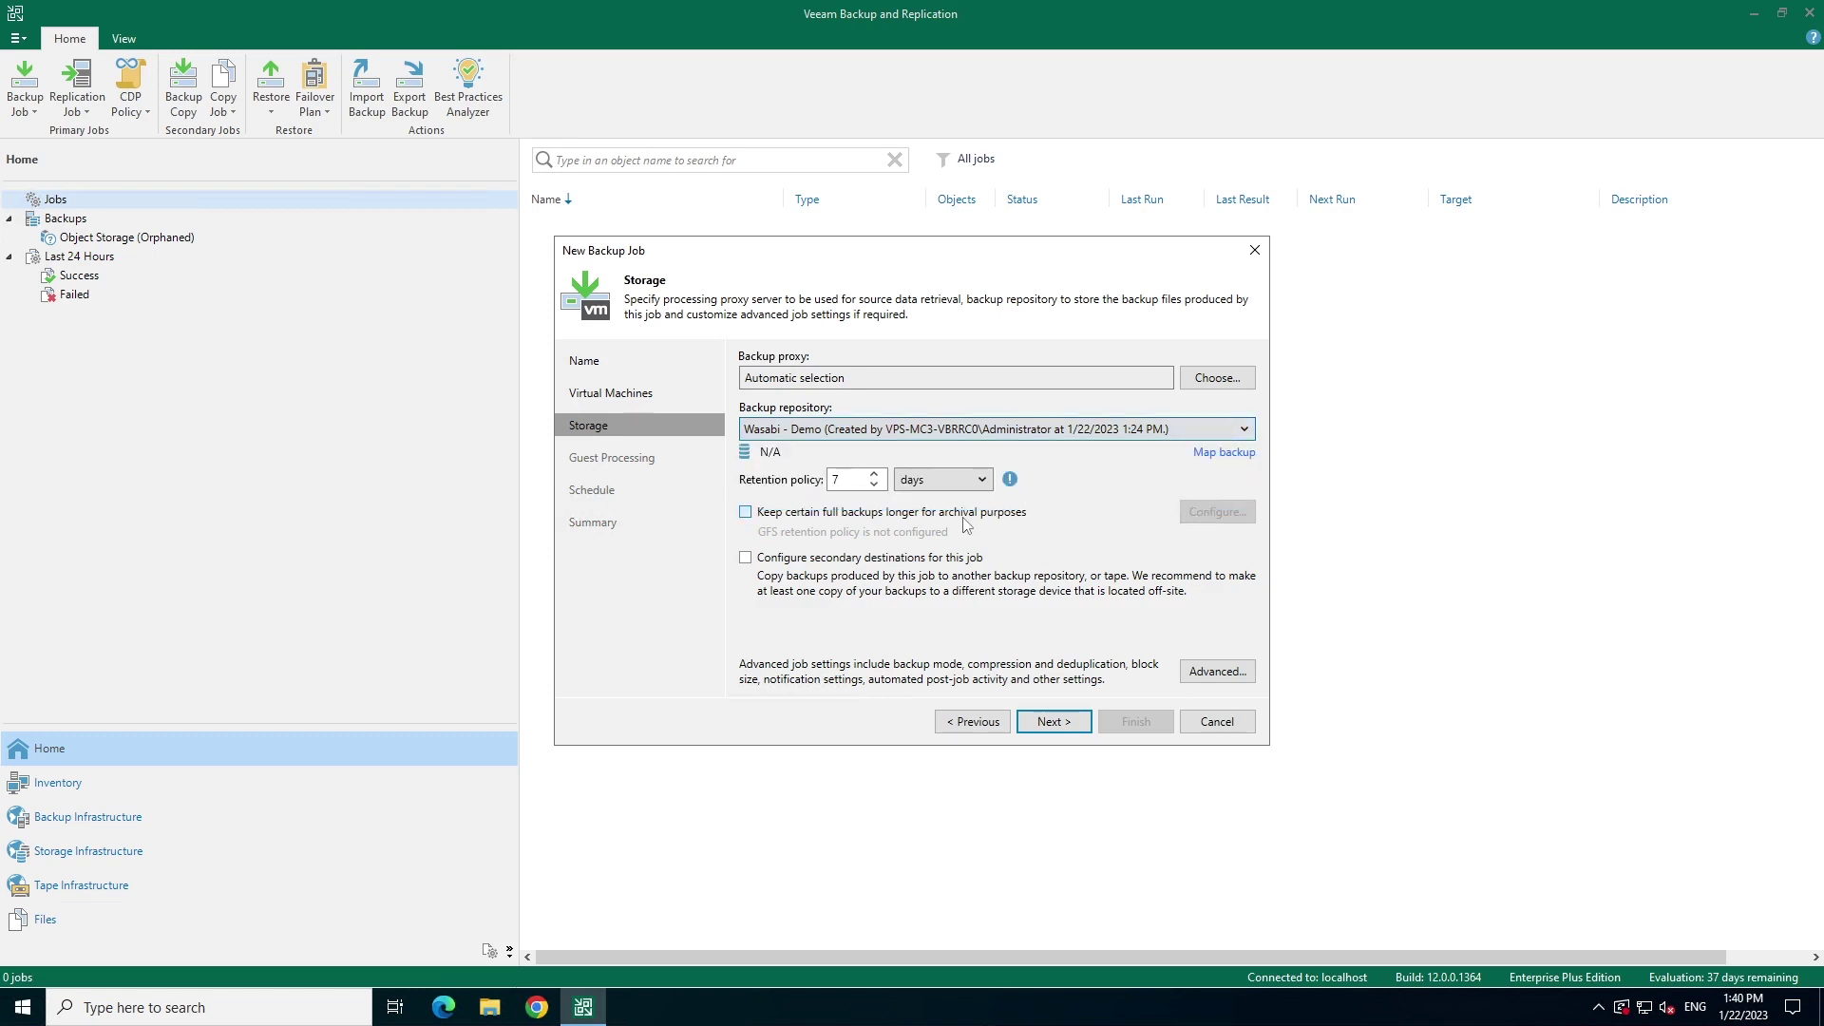